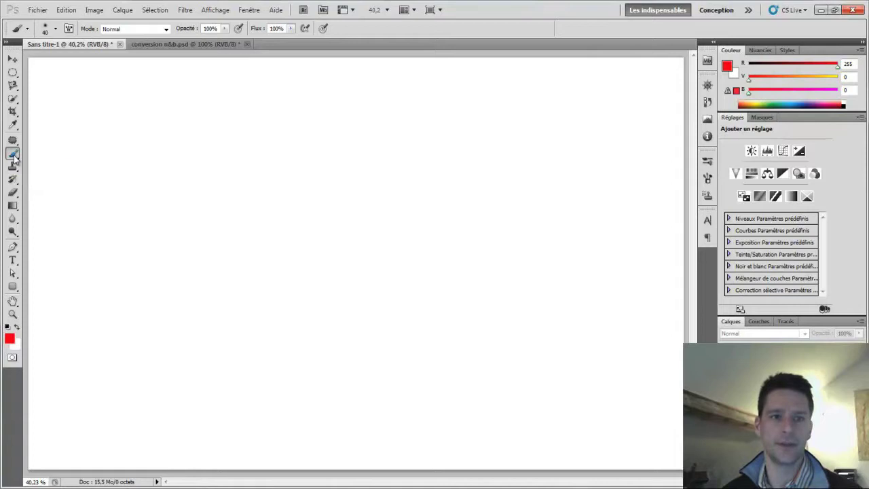
Switch back and forth between the Move tool and the Brush tool several times, finishing on the Brush.
{"action": "left_click", "coordinate": [13, 60]}
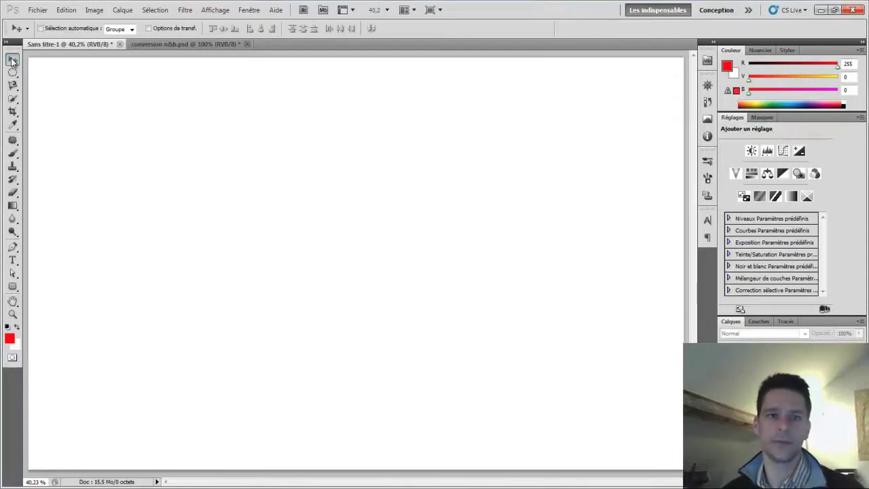
{"action": "key", "text": "b"}
{"action": "key", "text": "v"}
{"action": "key", "text": "b"}
{"action": "key", "text": "v"}
{"action": "key", "text": "b"}
{"action": "key", "text": "v"}
{"action": "key", "text": "b"}
{"action": "key", "text": "v"}
{"action": "key", "text": "b"}
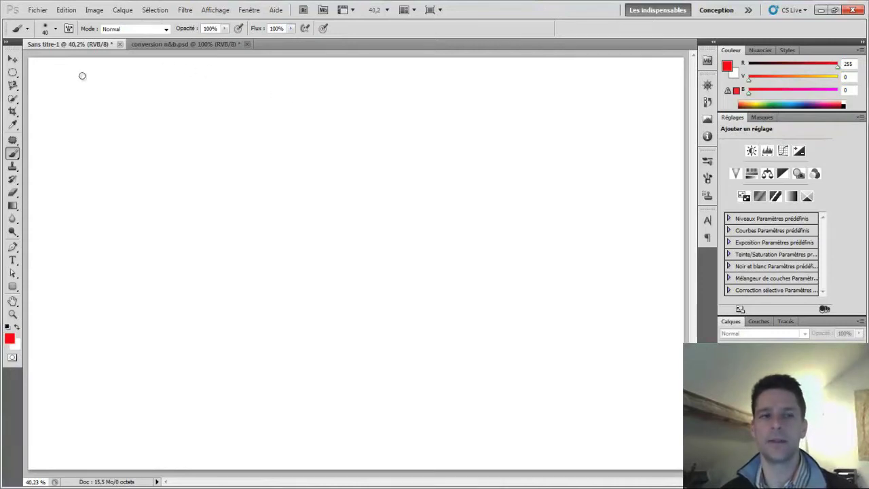
Set the brush size to 174 px and its hardness to 100%.
{"action": "left_click", "coordinate": [56, 31]}
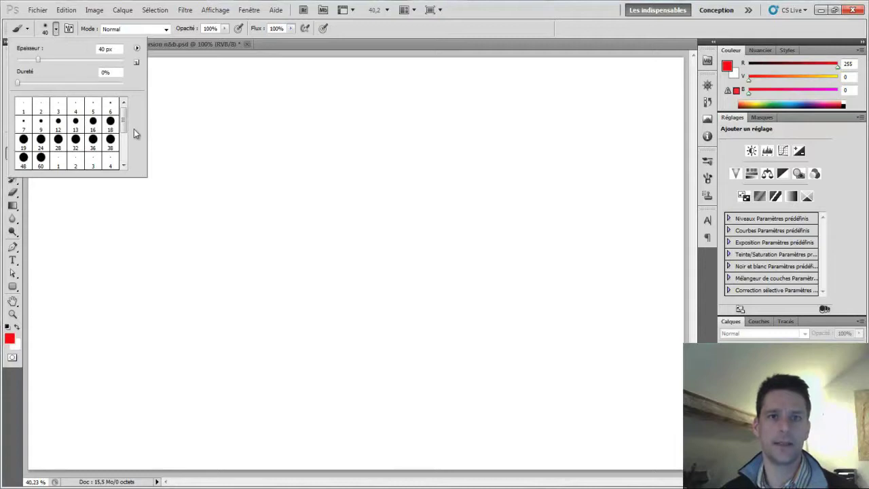
{"action": "left_click_drag", "start_coordinate": [38, 61], "coordinate": [130, 79]}
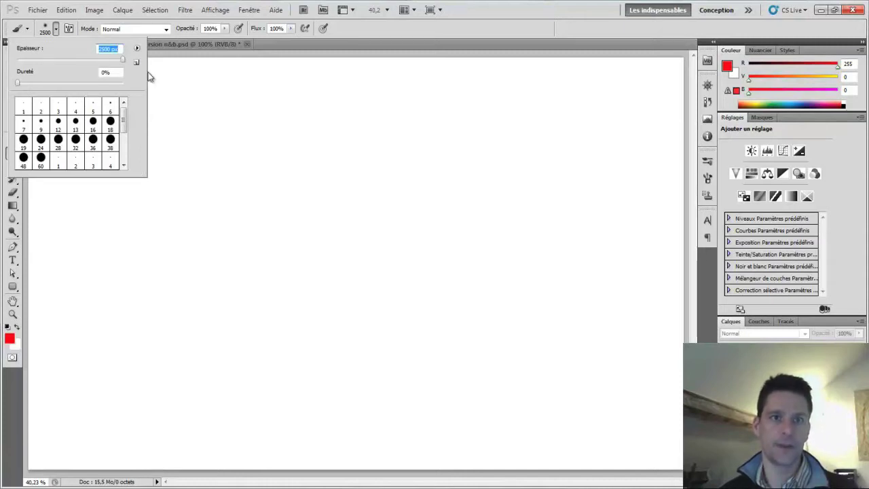
{"action": "left_click_drag", "start_coordinate": [122, 59], "coordinate": [113, 63]}
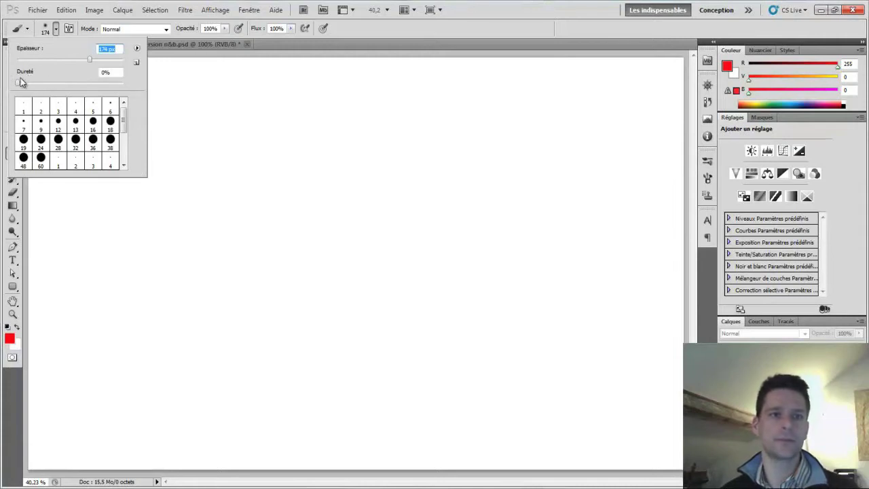
{"action": "left_click_drag", "start_coordinate": [17, 85], "coordinate": [22, 86]}
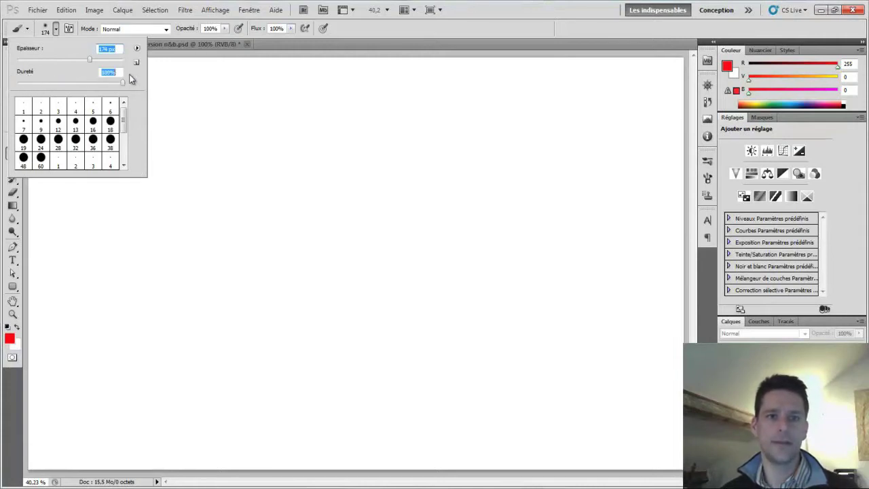
{"action": "left_click", "coordinate": [119, 48]}
{"action": "left_click_drag", "start_coordinate": [119, 71], "coordinate": [104, 72]}
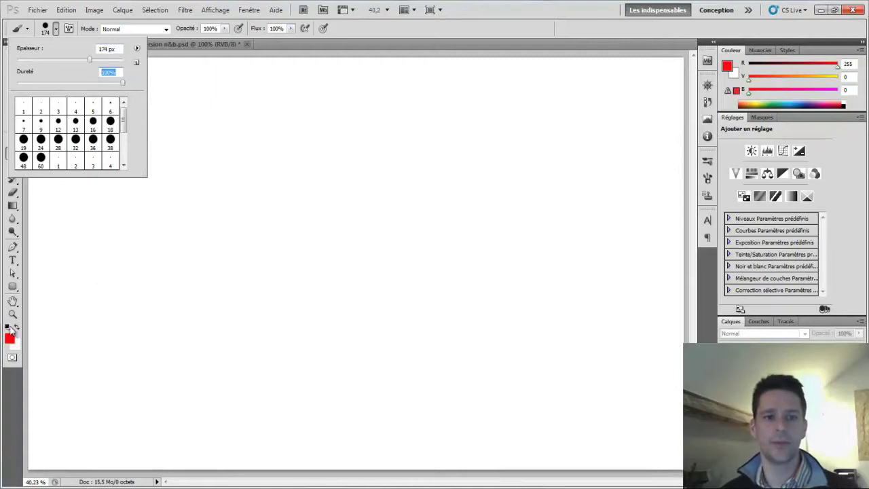
Reset the foreground colour to black and paint a long horizontal stroke across the canvas with three separate dots below it.
{"action": "left_click", "coordinate": [9, 327]}
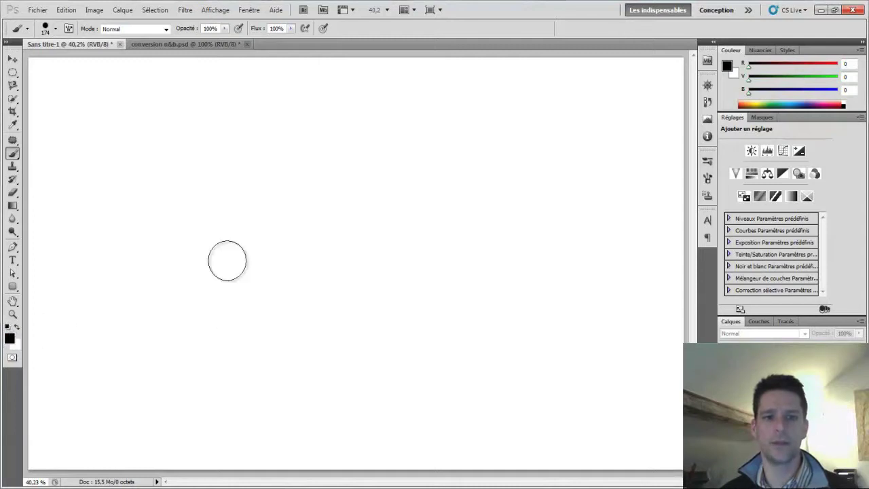
{"action": "left_click_drag", "start_coordinate": [55, 211], "coordinate": [452, 203]}
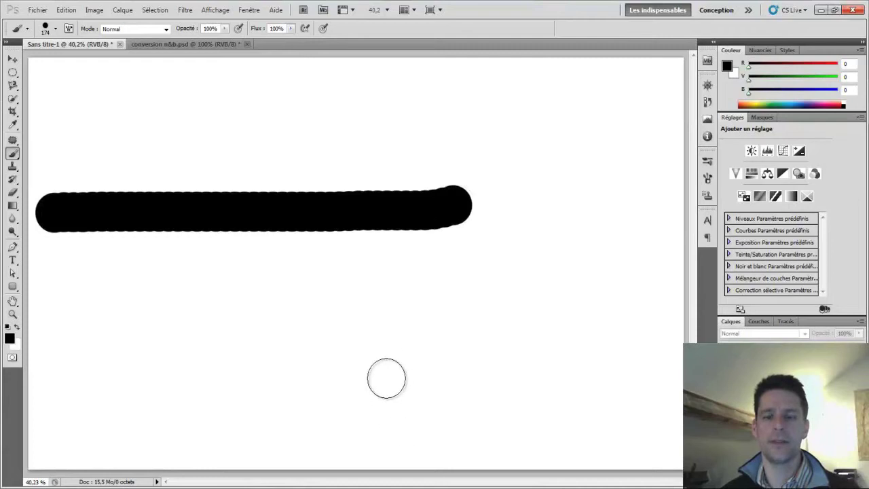
{"action": "left_click", "coordinate": [362, 295]}
{"action": "left_click", "coordinate": [433, 307]}
{"action": "left_click", "coordinate": [373, 376]}
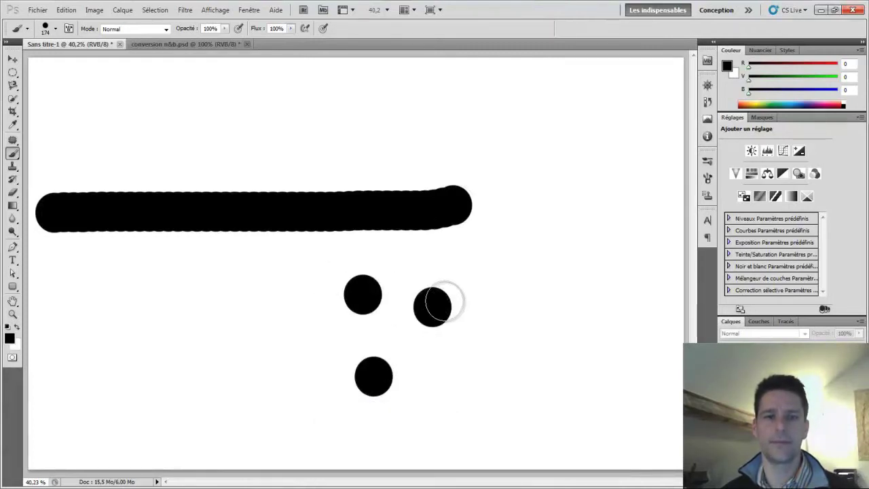
Set the brush hardness to 50% and paint a short horizontal stroke in the lower left part of the canvas.
{"action": "left_click", "coordinate": [57, 29]}
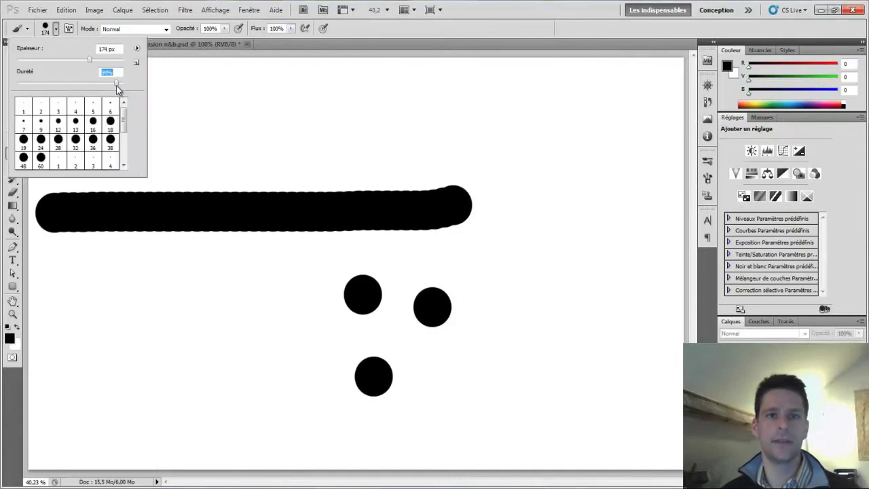
{"action": "left_click_drag", "start_coordinate": [84, 88], "coordinate": [69, 87]}
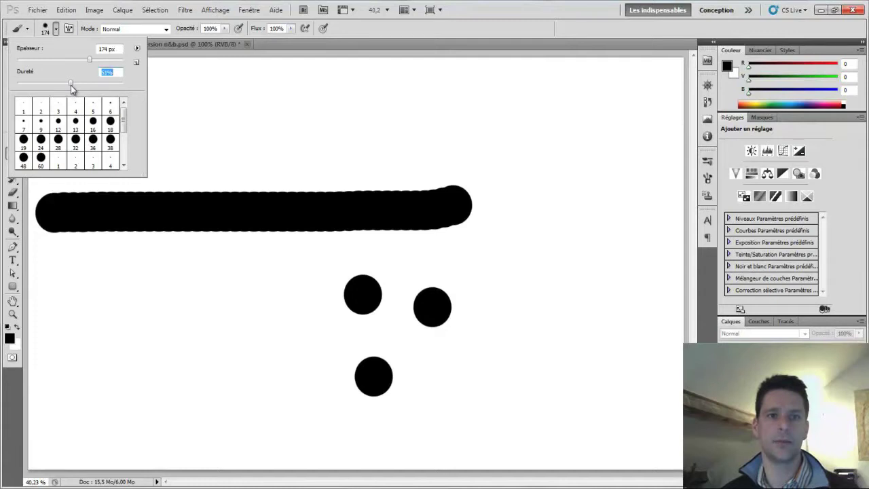
{"action": "left_click", "coordinate": [134, 201]}
{"action": "left_click_drag", "start_coordinate": [98, 345], "coordinate": [233, 345]}
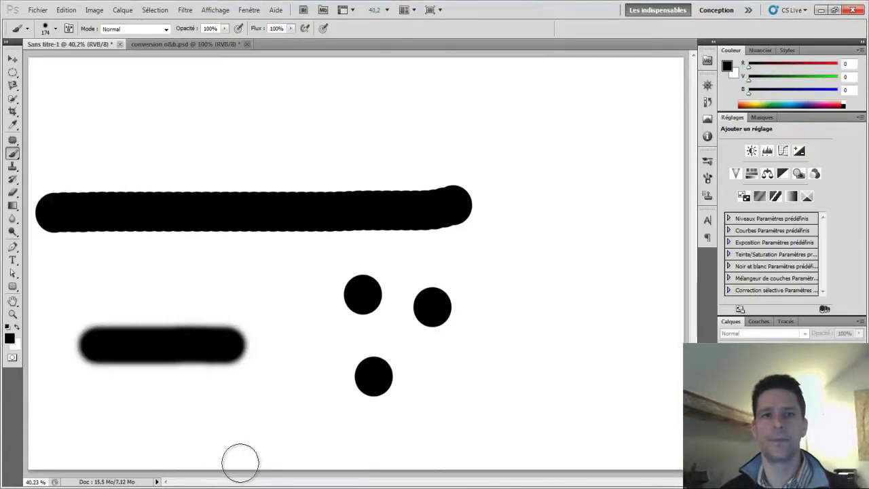
Set the brush hardness to 0% and paint one soft stroke above the long stroke and another below the short stroke.
{"action": "left_click", "coordinate": [56, 30]}
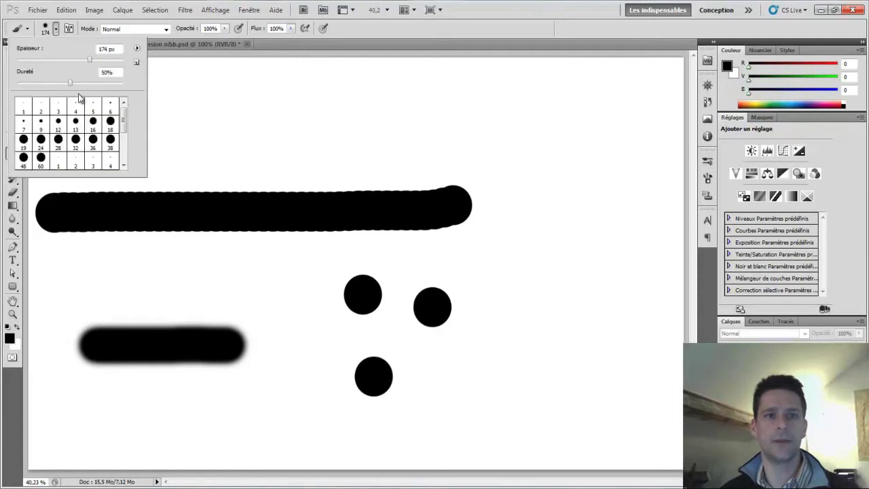
{"action": "left_click_drag", "start_coordinate": [69, 84], "coordinate": [11, 85]}
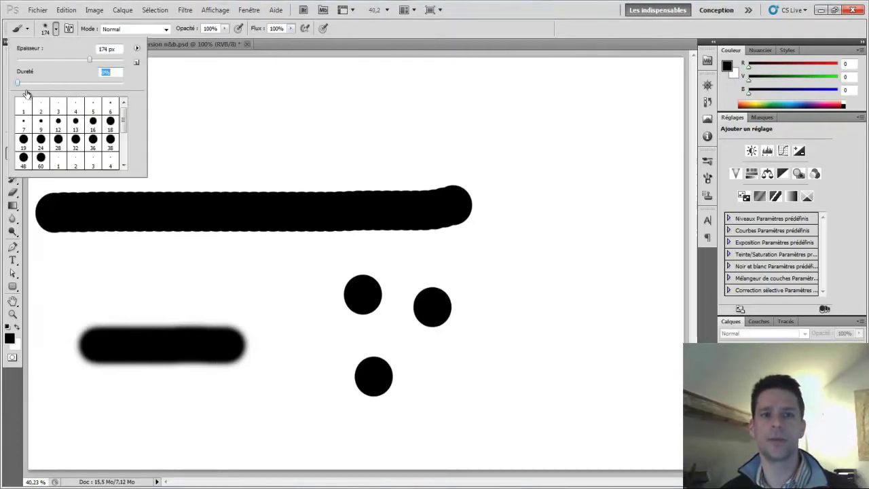
{"action": "left_click", "coordinate": [196, 127]}
{"action": "left_click_drag", "start_coordinate": [199, 127], "coordinate": [435, 126]}
{"action": "mouse_move", "coordinate": [385, 487]}
{"action": "left_click_drag", "start_coordinate": [101, 398], "coordinate": [221, 398]}
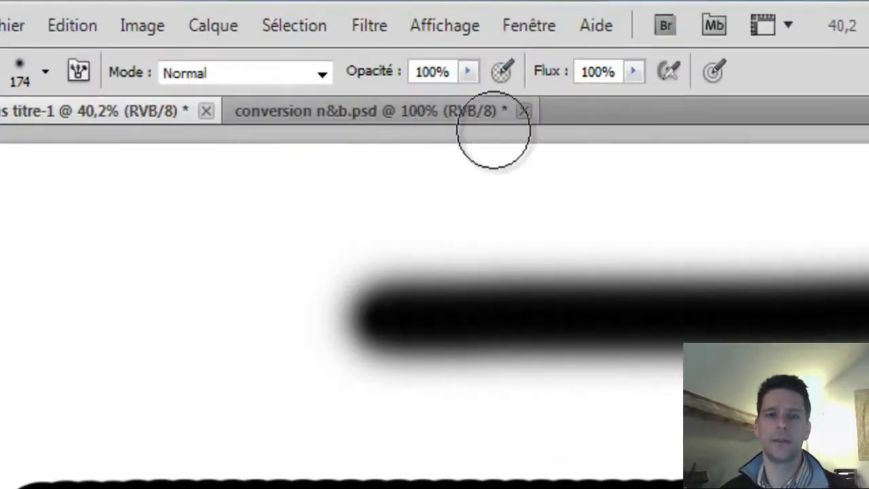
Set the brush opacity to 20%, paint four strokes crossing at one point on the empty right side, and overpaint the vertical stroke's lower part.
{"action": "left_click", "coordinate": [468, 72]}
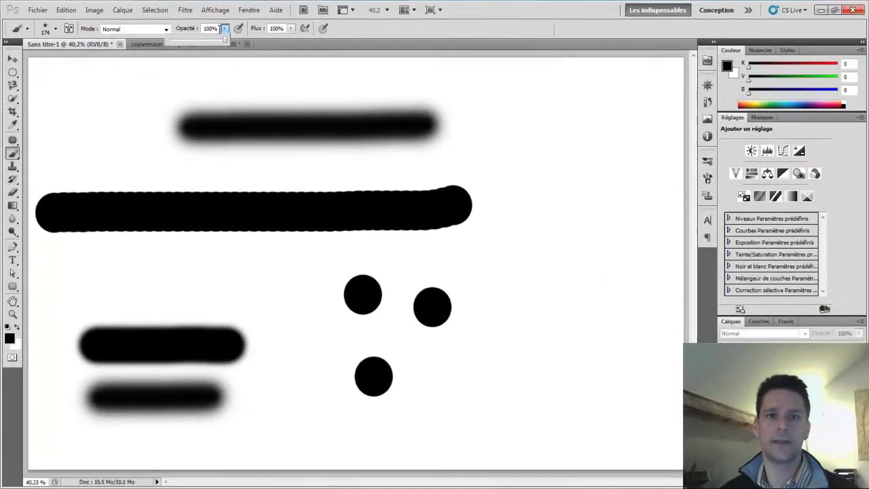
{"action": "left_click", "coordinate": [259, 38]}
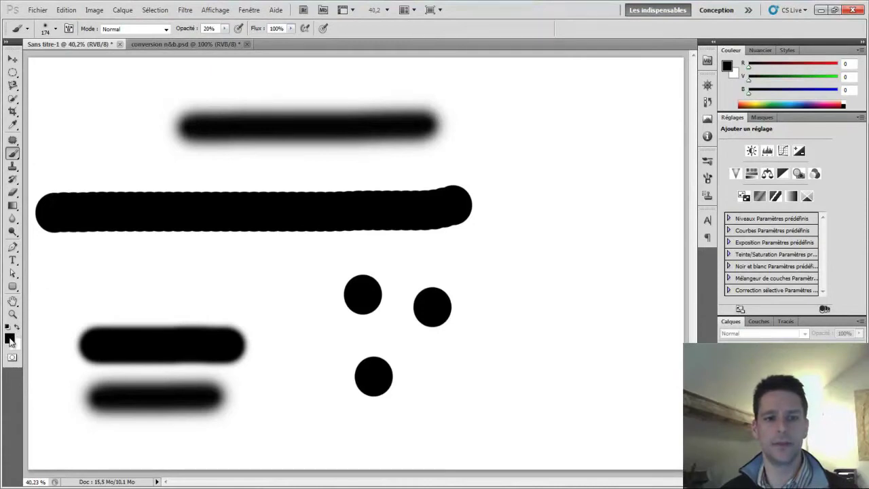
{"action": "left_click_drag", "start_coordinate": [555, 100], "coordinate": [557, 349]}
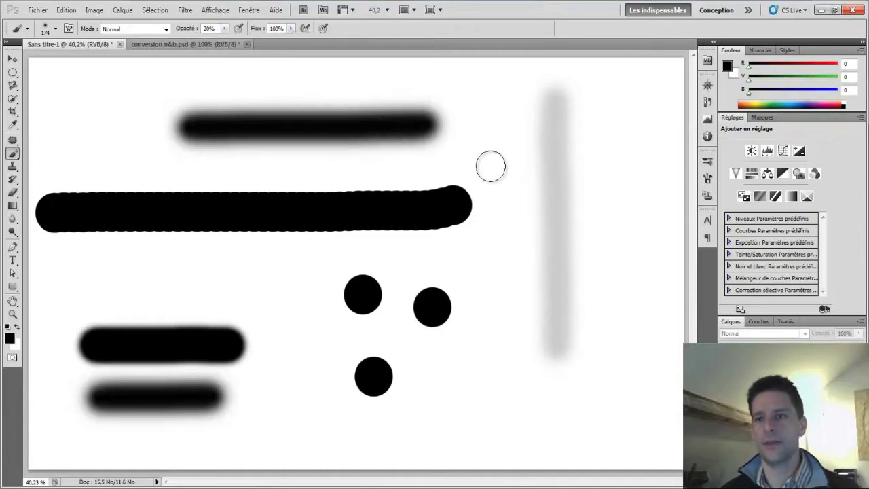
{"action": "left_click_drag", "start_coordinate": [477, 161], "coordinate": [658, 170]}
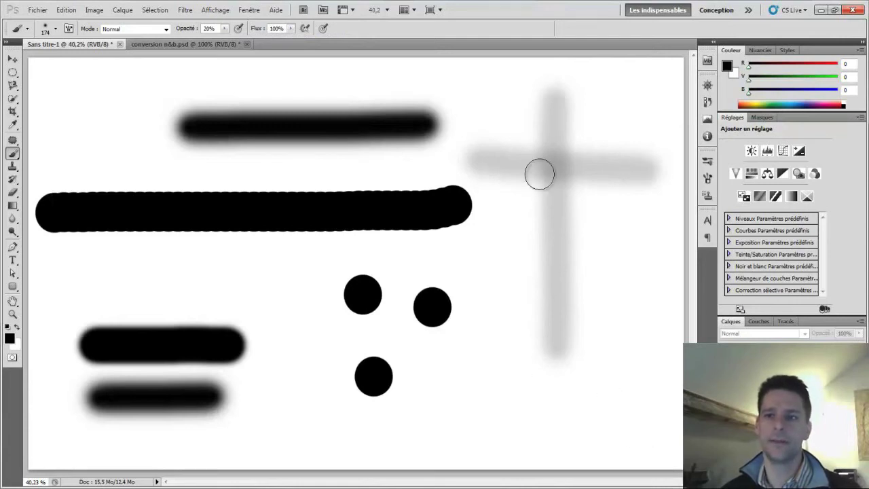
{"action": "left_click_drag", "start_coordinate": [509, 100], "coordinate": [609, 251]}
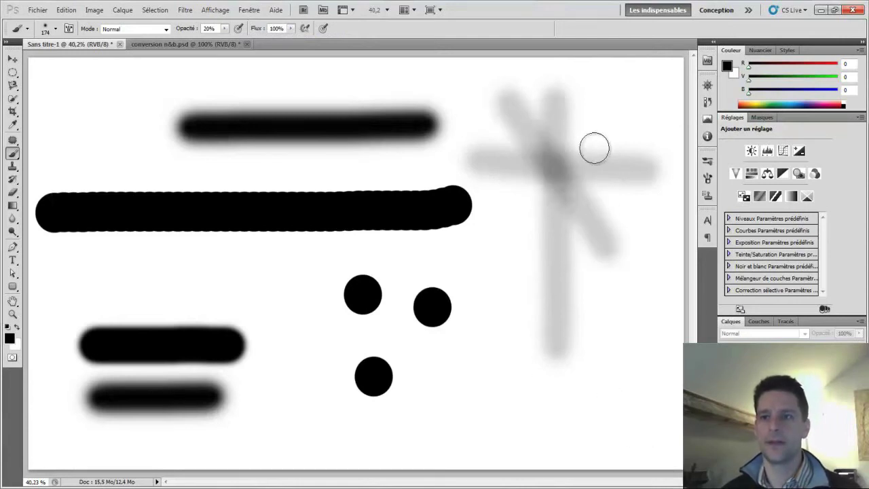
{"action": "left_click_drag", "start_coordinate": [623, 93], "coordinate": [518, 200]}
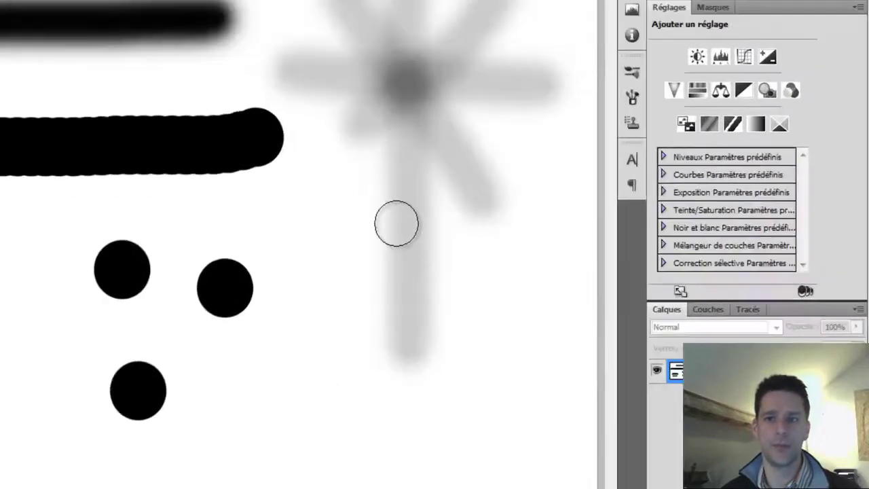
{"action": "mouse_move", "coordinate": [417, 186]}
{"action": "left_mouse_down"}
{"action": "mouse_move", "coordinate": [409, 297]}
{"action": "mouse_move", "coordinate": [412, 207]}
{"action": "mouse_move", "coordinate": [419, 317]}
{"action": "left_mouse_up"}
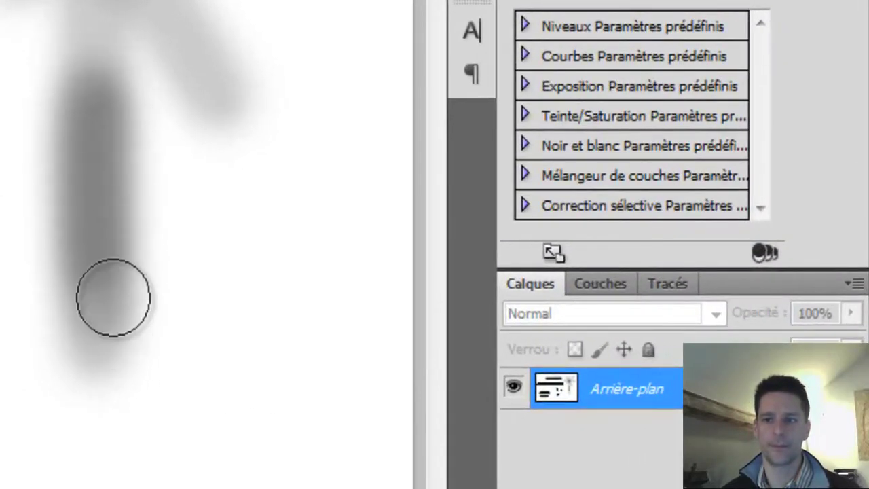
{"action": "mouse_move", "coordinate": [113, 297]}
{"action": "left_mouse_down"}
{"action": "mouse_move", "coordinate": [91, 277]}
{"action": "mouse_move", "coordinate": [104, 91]}
{"action": "mouse_move", "coordinate": [95, 278]}
{"action": "mouse_move", "coordinate": [90, 181]}
{"action": "mouse_move", "coordinate": [92, 244]}
{"action": "left_mouse_up"}
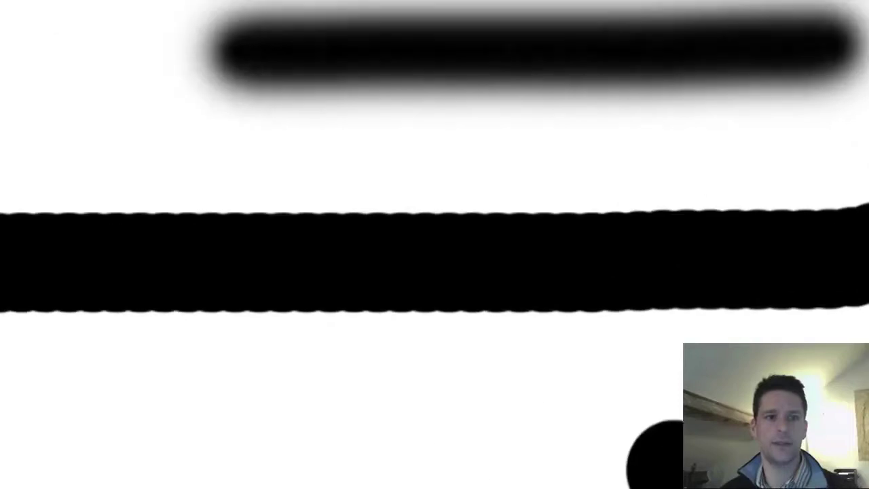
Fill the entire canvas with white to clear all the strokes, and remove the selection.
{"action": "left_click", "coordinate": [1, 2]}
{"action": "left_click", "coordinate": [11, 171]}
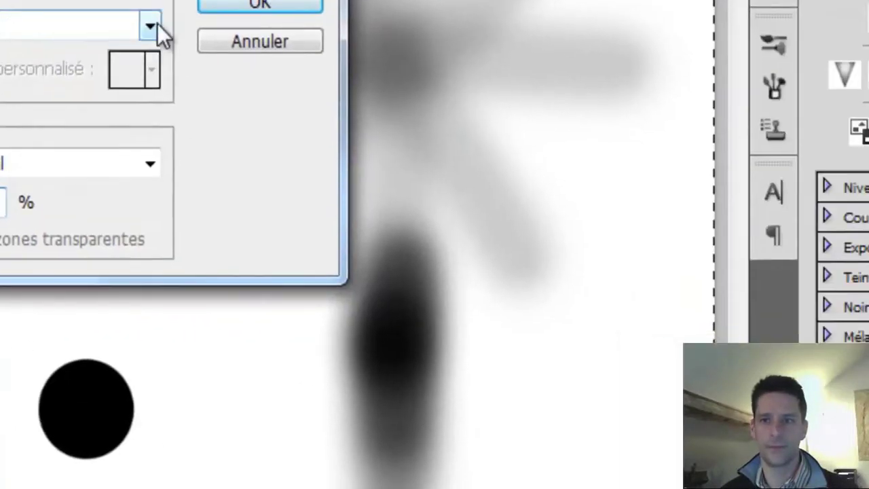
{"action": "left_click", "coordinate": [694, 95]}
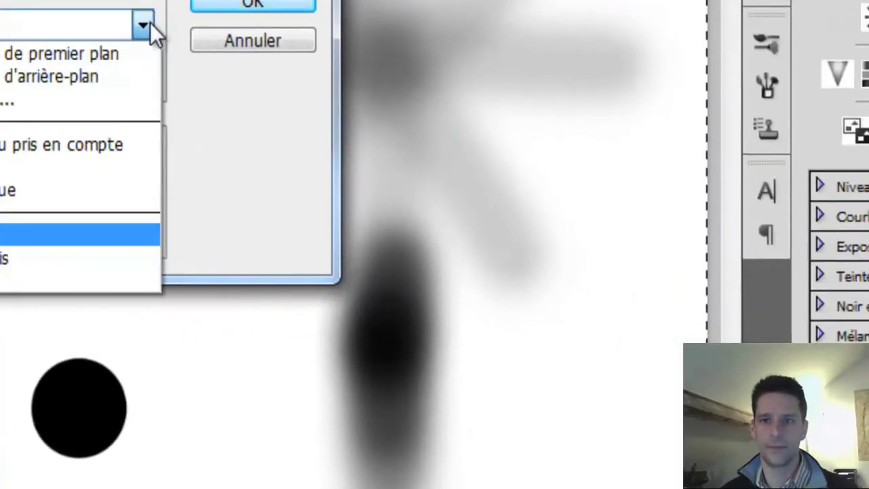
{"action": "left_click", "coordinate": [1, 270]}
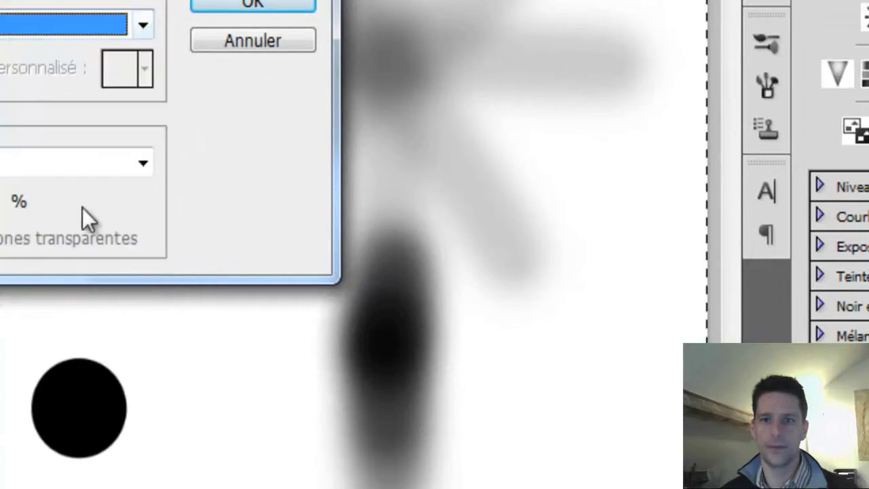
{"action": "left_click", "coordinate": [231, 10]}
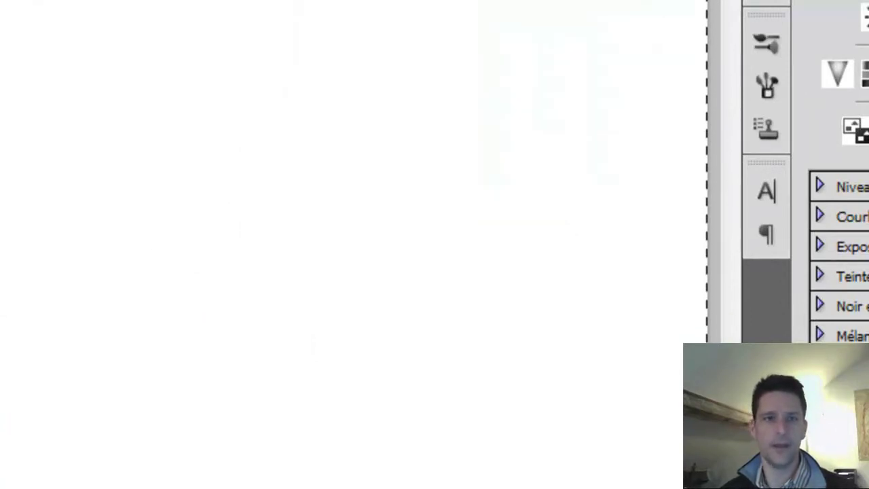
{"action": "key", "text": "ctrl+d"}
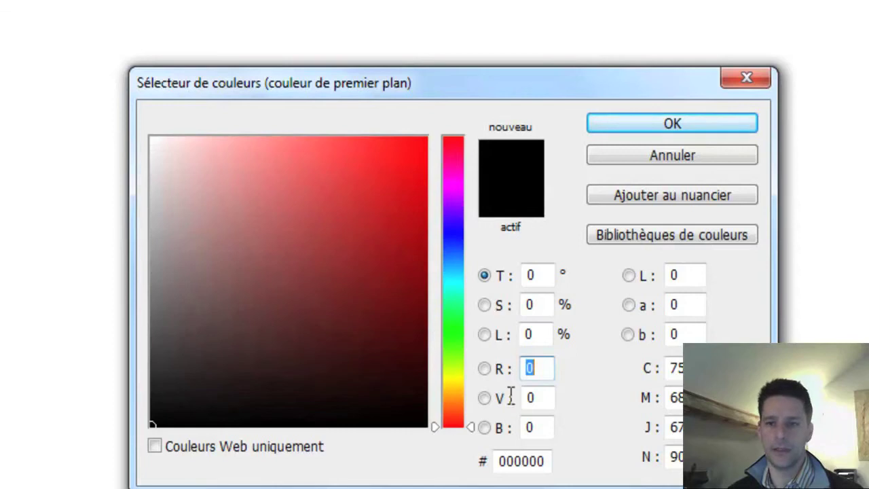
Set the foreground colour to dark blue #0b12a3 and brush a wavy stroke across the upper half of the canvas.
{"action": "left_click", "coordinate": [456, 237]}
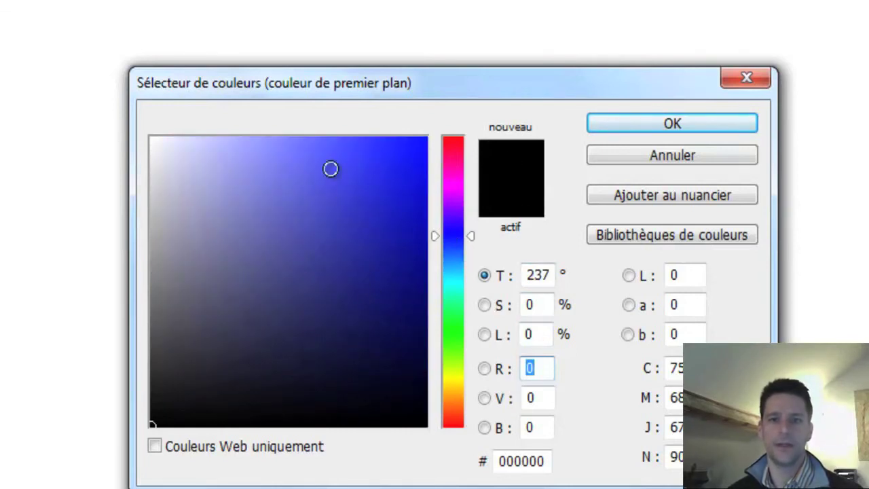
{"action": "mouse_move", "coordinate": [305, 258]}
{"action": "left_mouse_down"}
{"action": "mouse_move", "coordinate": [295, 252]}
{"action": "mouse_move", "coordinate": [342, 161]}
{"action": "mouse_move", "coordinate": [370, 334]}
{"action": "mouse_move", "coordinate": [285, 265]}
{"action": "mouse_move", "coordinate": [400, 142]}
{"action": "mouse_move", "coordinate": [404, 163]}
{"action": "mouse_move", "coordinate": [349, 139]}
{"action": "mouse_move", "coordinate": [355, 124]}
{"action": "mouse_move", "coordinate": [349, 319]}
{"action": "mouse_move", "coordinate": [213, 324]}
{"action": "mouse_move", "coordinate": [351, 320]}
{"action": "mouse_move", "coordinate": [369, 262]}
{"action": "mouse_move", "coordinate": [392, 256]}
{"action": "mouse_move", "coordinate": [374, 256]}
{"action": "mouse_move", "coordinate": [386, 292]}
{"action": "mouse_move", "coordinate": [412, 318]}
{"action": "mouse_move", "coordinate": [395, 227]}
{"action": "mouse_move", "coordinate": [401, 247]}
{"action": "mouse_move", "coordinate": [388, 240]}
{"action": "mouse_move", "coordinate": [408, 240]}
{"action": "left_mouse_up"}
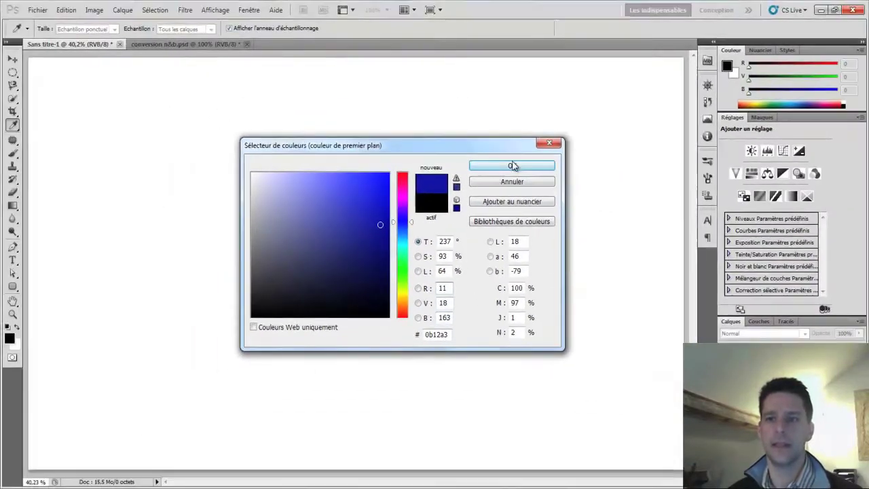
{"action": "left_click", "coordinate": [513, 166]}
{"action": "key", "text": "b"}
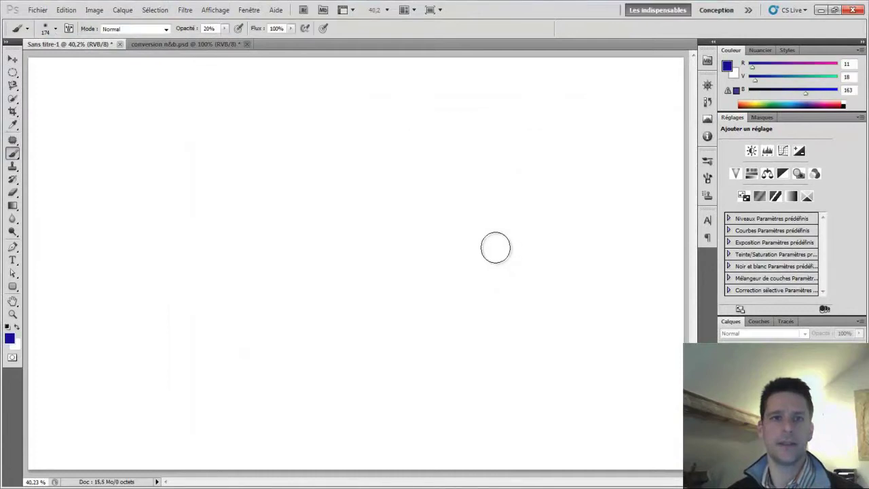
{"action": "mouse_move", "coordinate": [114, 212]}
{"action": "left_mouse_down"}
{"action": "mouse_move", "coordinate": [189, 188]}
{"action": "mouse_move", "coordinate": [248, 206]}
{"action": "mouse_move", "coordinate": [311, 139]}
{"action": "mouse_move", "coordinate": [399, 202]}
{"action": "mouse_move", "coordinate": [467, 166]}
{"action": "mouse_move", "coordinate": [524, 235]}
{"action": "left_mouse_up"}
{"action": "left_click_drag", "start_coordinate": [607, 201], "coordinate": [621, 192]}
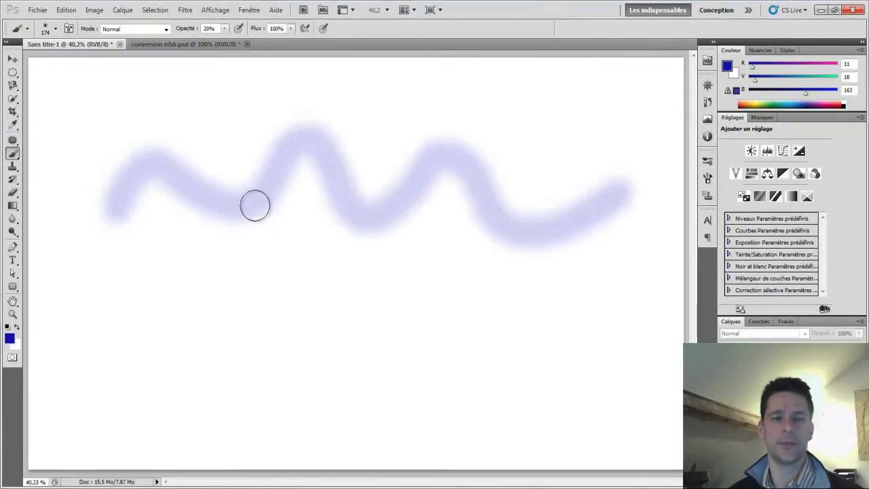
Raise the brush opacity to 100% and paint a second wavy blue stroke below the first one.
{"action": "left_click", "coordinate": [225, 29]}
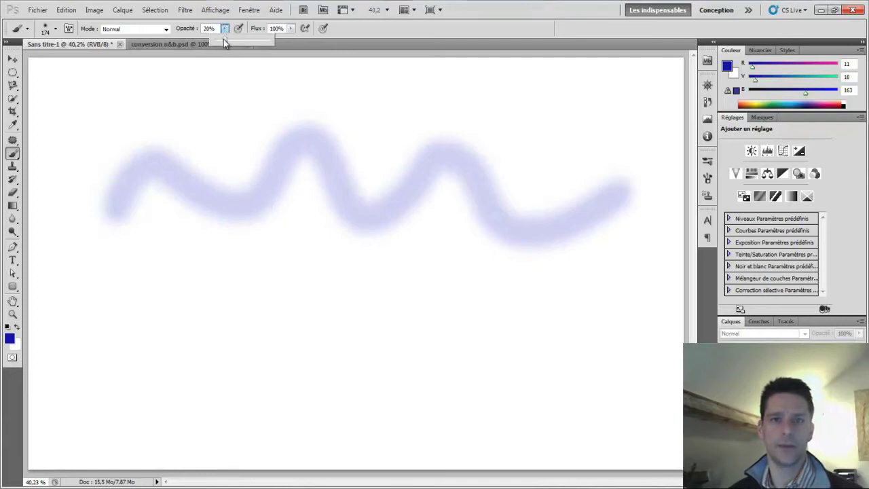
{"action": "mouse_move", "coordinate": [180, 281]}
{"action": "left_mouse_down"}
{"action": "mouse_move", "coordinate": [219, 258]}
{"action": "mouse_move", "coordinate": [347, 268]}
{"action": "mouse_move", "coordinate": [458, 328]}
{"action": "left_mouse_up"}
{"action": "left_click_drag", "start_coordinate": [522, 281], "coordinate": [603, 318]}
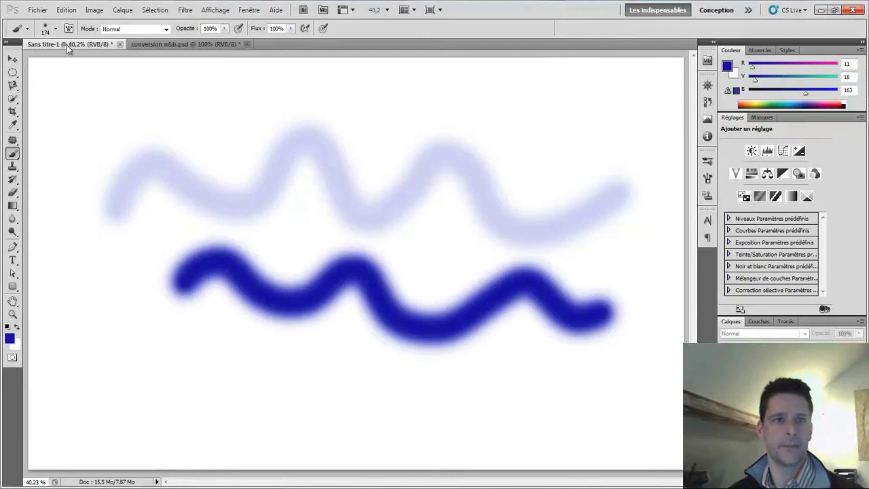
Raise the brush hardness to its maximum and paint a short horizontal blue stroke below the two waves.
{"action": "left_click", "coordinate": [56, 30]}
{"action": "left_click_drag", "start_coordinate": [17, 84], "coordinate": [124, 84]}
{"action": "left_click_drag", "start_coordinate": [178, 377], "coordinate": [336, 377]}
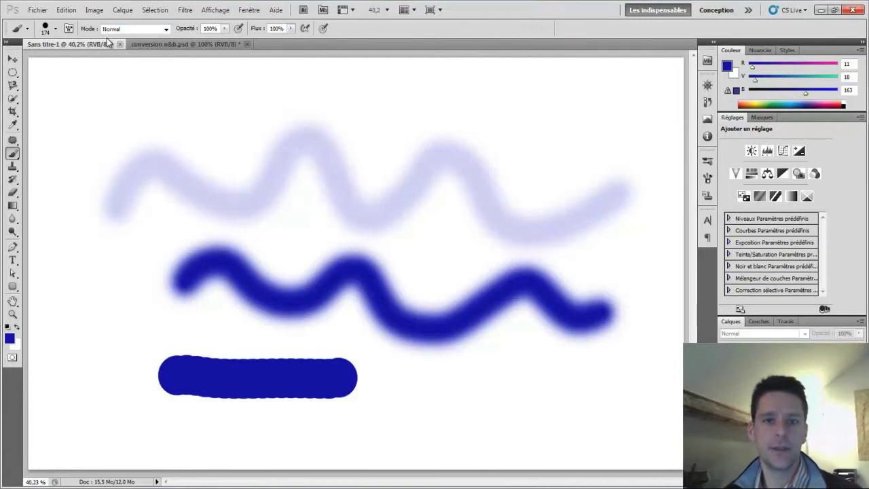
Set the foreground colour to dark red #a30b28 and paint a short diagonal stroke across the lower blue wave.
{"action": "left_click", "coordinate": [10, 341]}
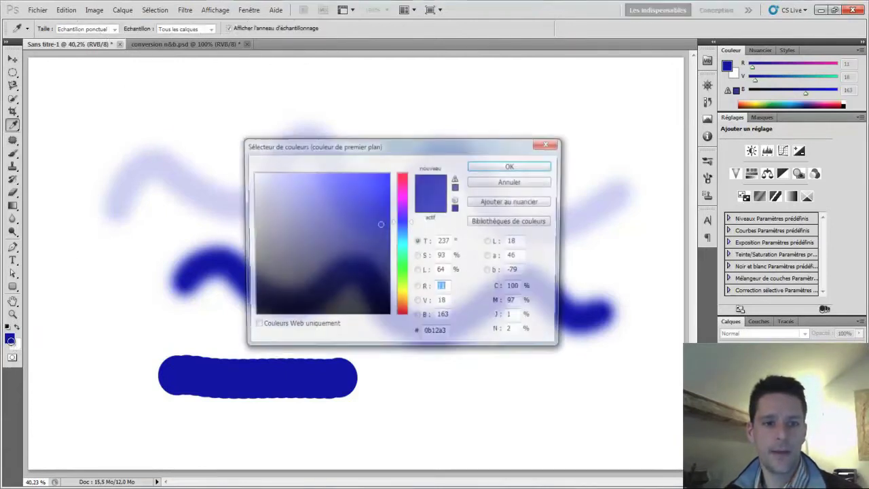
{"action": "left_click", "coordinate": [407, 180]}
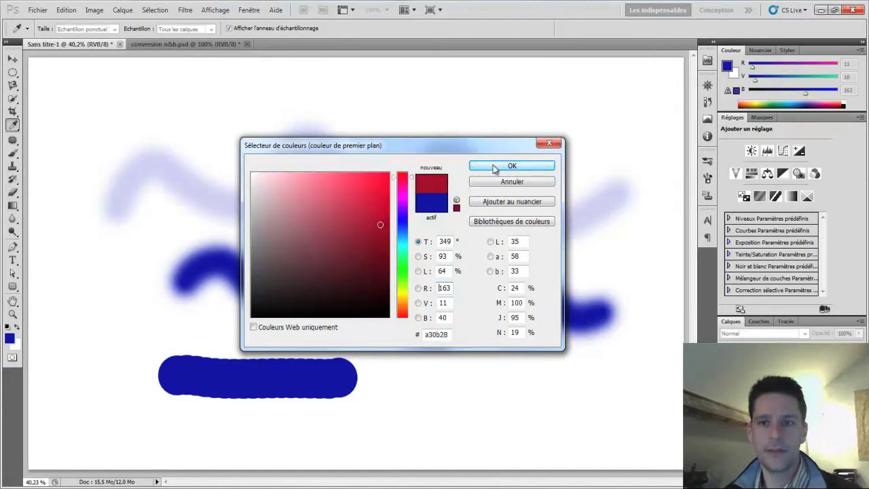
{"action": "left_click", "coordinate": [511, 167]}
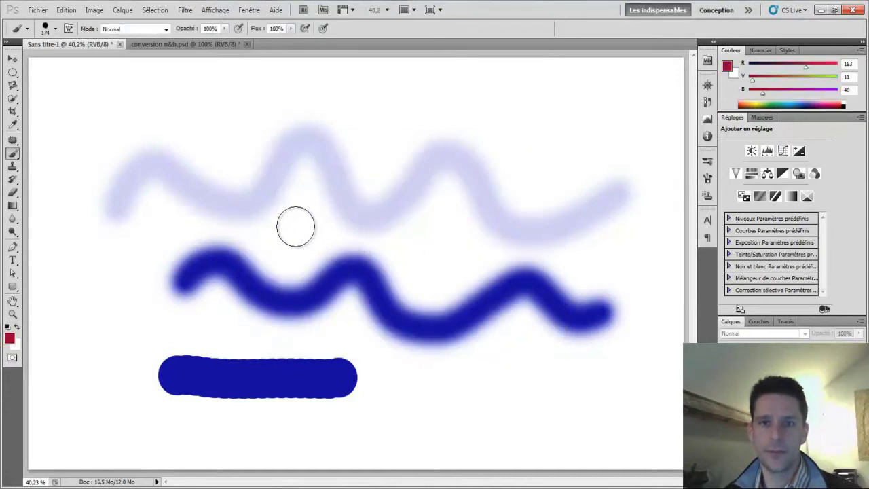
{"action": "left_click_drag", "start_coordinate": [297, 233], "coordinate": [354, 323]}
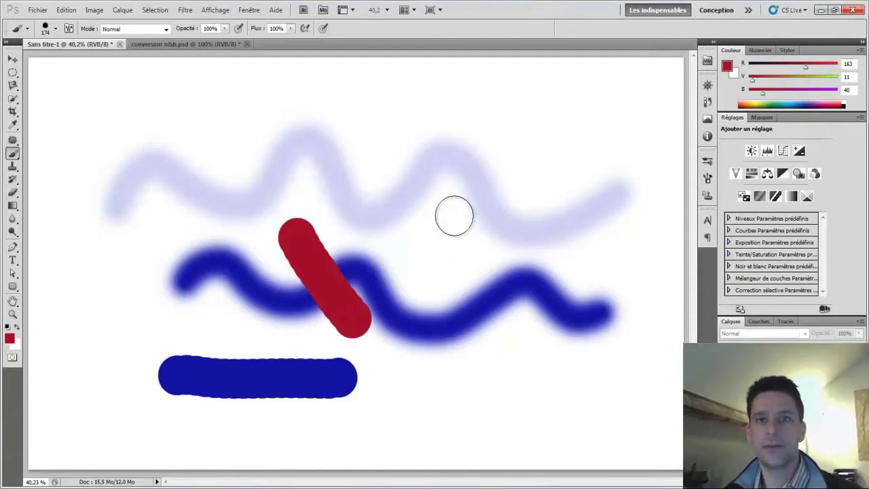
Set the brush to Produit blending mode with 0% hardness and 57% opacity.
{"action": "left_click", "coordinate": [166, 31]}
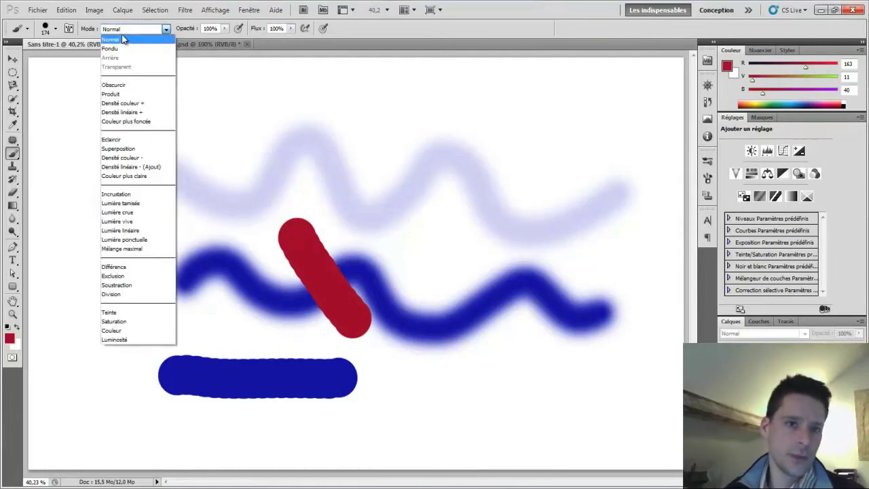
{"action": "left_click", "coordinate": [116, 96]}
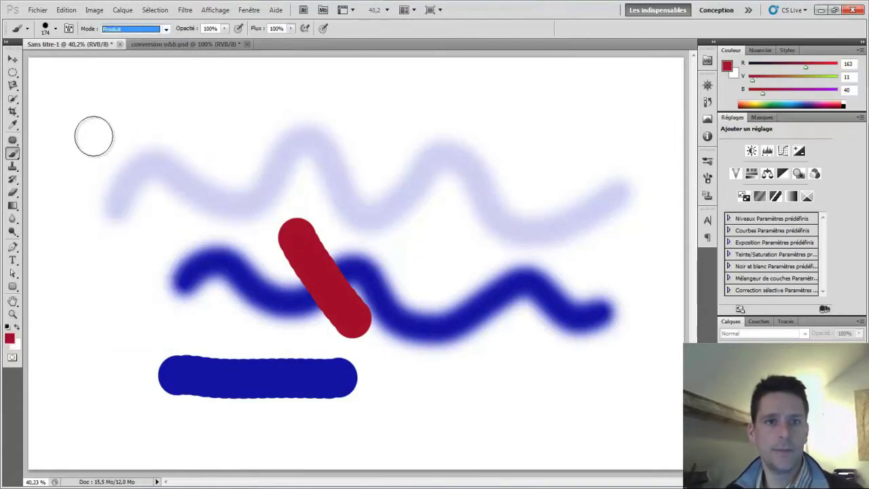
{"action": "left_click", "coordinate": [56, 30]}
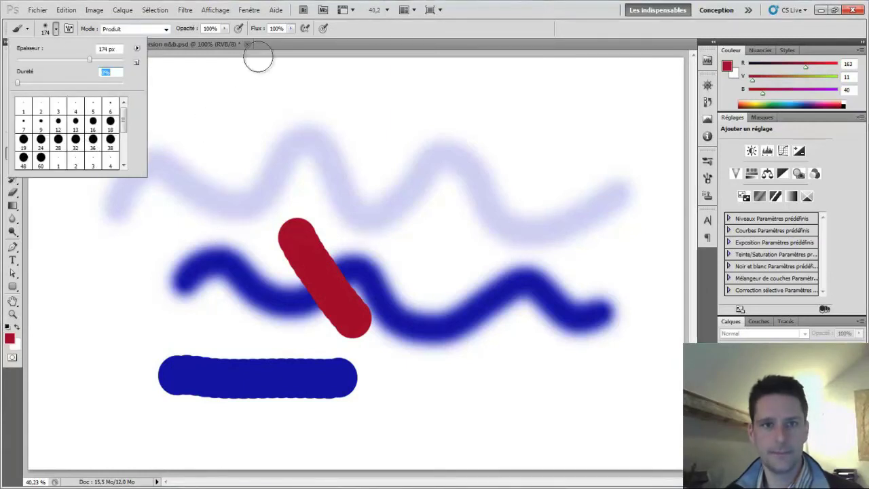
{"action": "left_click", "coordinate": [225, 31]}
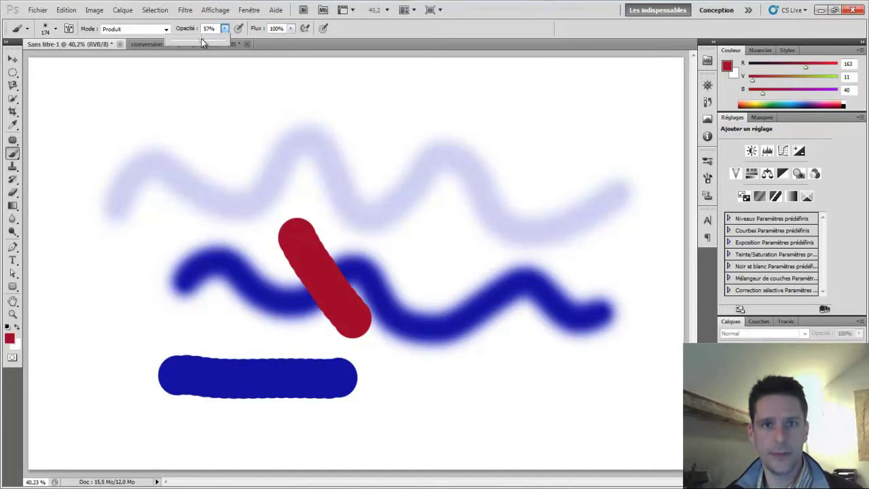
Paint soft red strokes over the right half of the blue waves, one across the upper and two across the lower.
{"action": "mouse_move", "coordinate": [430, 95]}
{"action": "left_mouse_down"}
{"action": "mouse_move", "coordinate": [419, 134]}
{"action": "mouse_move", "coordinate": [427, 208]}
{"action": "mouse_move", "coordinate": [462, 232]}
{"action": "left_mouse_up"}
{"action": "left_click", "coordinate": [432, 266]}
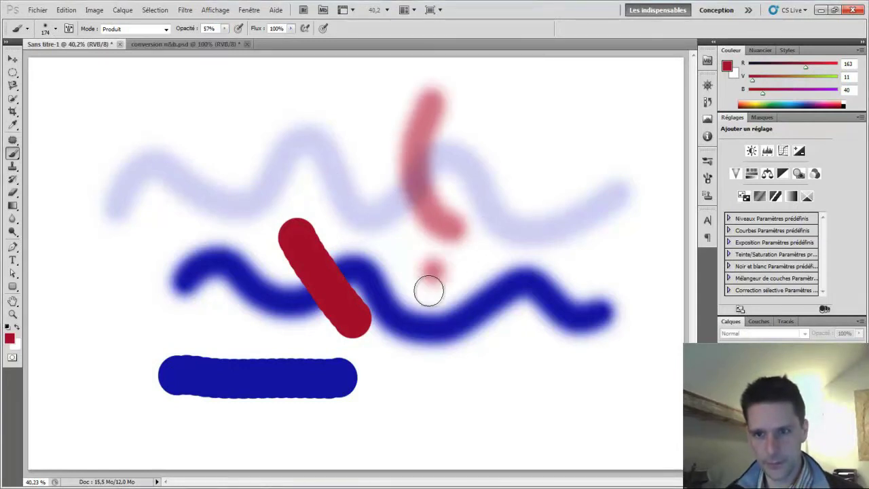
{"action": "left_click_drag", "start_coordinate": [431, 261], "coordinate": [485, 390]}
{"action": "mouse_move", "coordinate": [488, 332]}
{"action": "left_mouse_down"}
{"action": "mouse_move", "coordinate": [500, 275]}
{"action": "mouse_move", "coordinate": [523, 276]}
{"action": "left_mouse_up"}
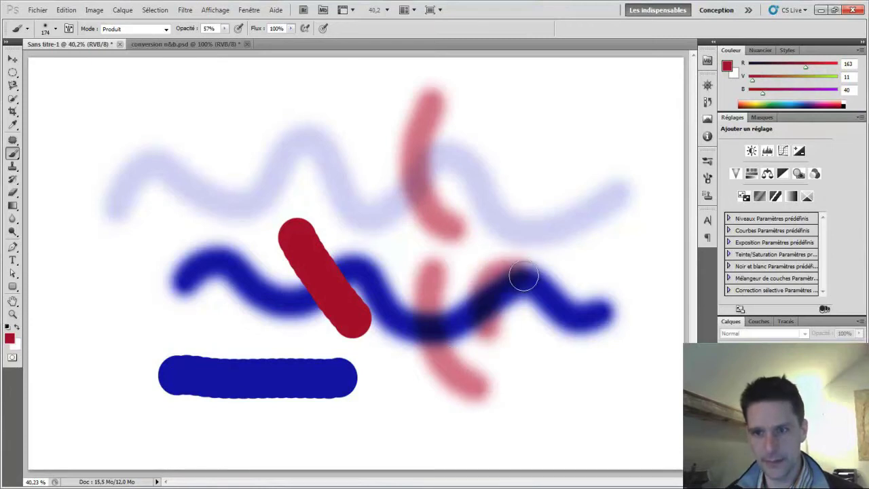
Raise the brush opacity to 100% and paint a short curved red stroke across the left part of the lower wave.
{"action": "left_click", "coordinate": [225, 29]}
{"action": "left_click_drag", "start_coordinate": [226, 41], "coordinate": [257, 42]}
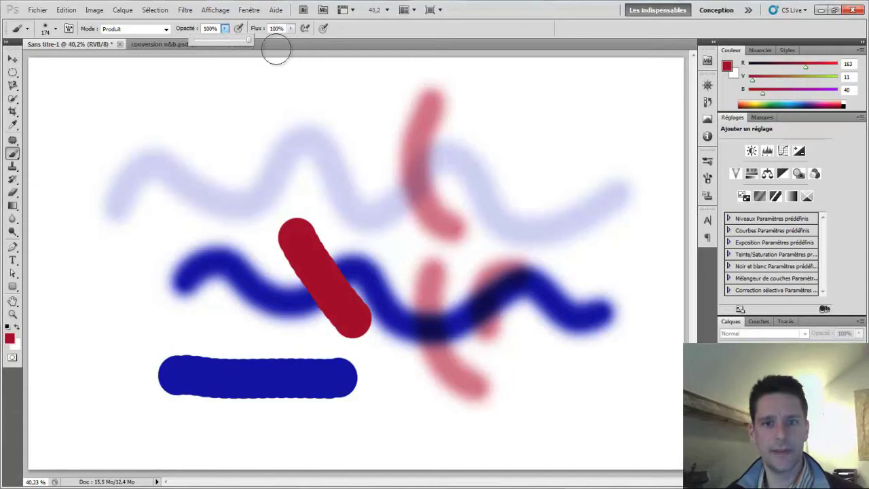
{"action": "left_click", "coordinate": [257, 243]}
{"action": "mouse_move", "coordinate": [251, 252]}
{"action": "left_mouse_down"}
{"action": "mouse_move", "coordinate": [238, 295]}
{"action": "mouse_move", "coordinate": [251, 333]}
{"action": "left_mouse_up"}
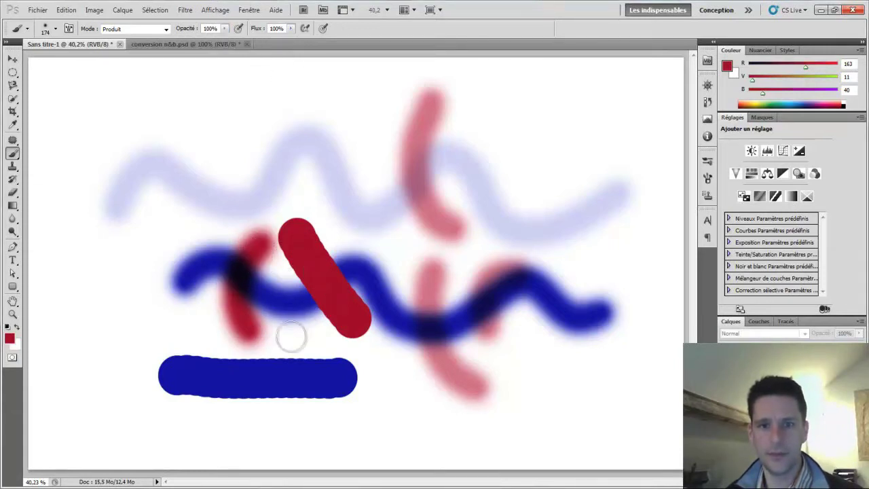
Set the brush hardness to 100% and paint a vertical red stroke across the middle of the lower wave.
{"action": "left_click", "coordinate": [53, 31]}
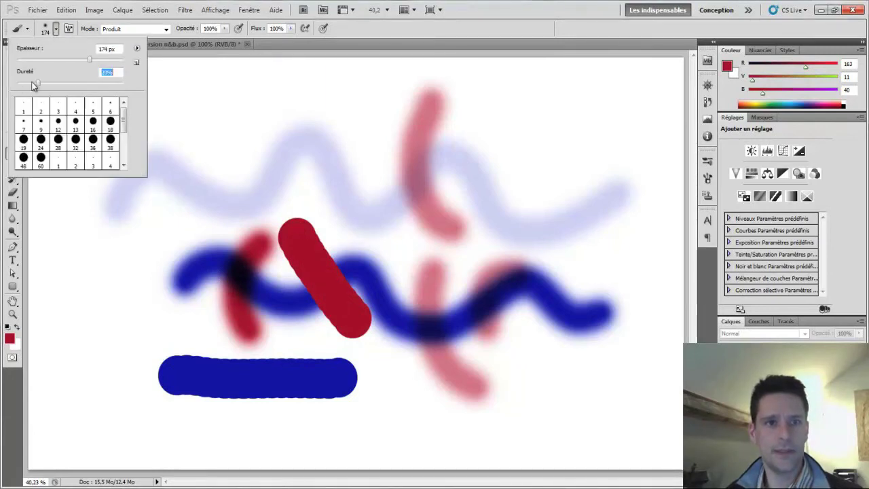
{"action": "key", "text": "Return"}
{"action": "left_click_drag", "start_coordinate": [394, 247], "coordinate": [395, 356]}
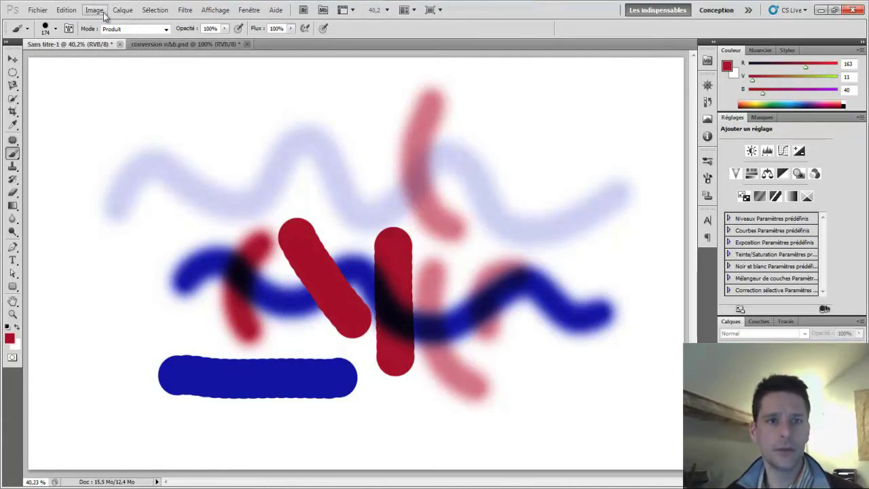
{"action": "left_click", "coordinate": [168, 29]}
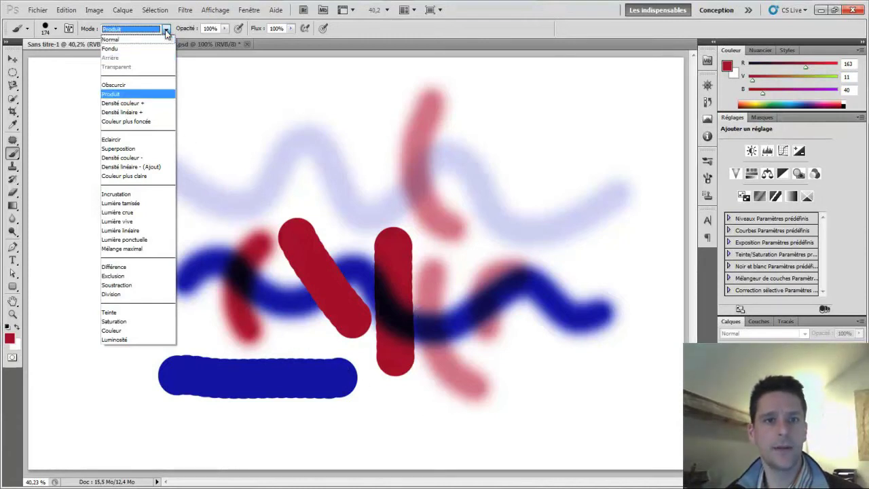
{"action": "left_click", "coordinate": [112, 94]}
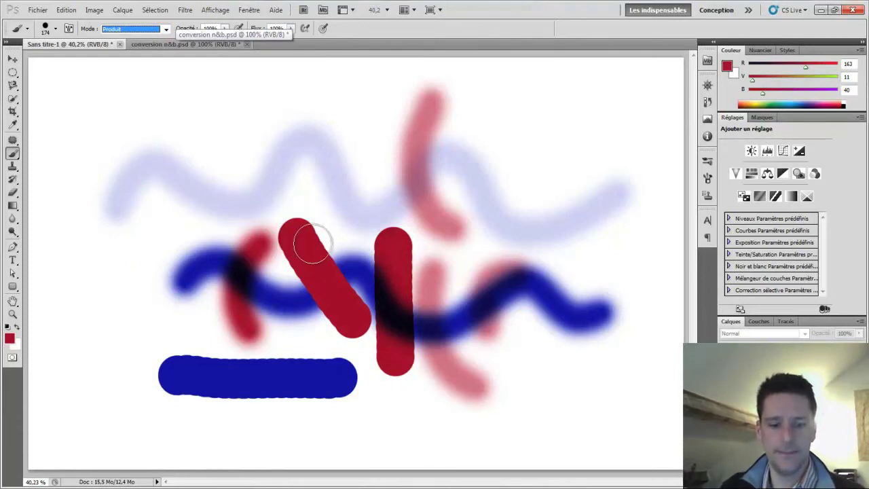
Fill the whole canvas with Blanc in Normal mode at 100% opacity to erase the strokes, and deselect.
{"action": "key", "text": "ctrl+a"}
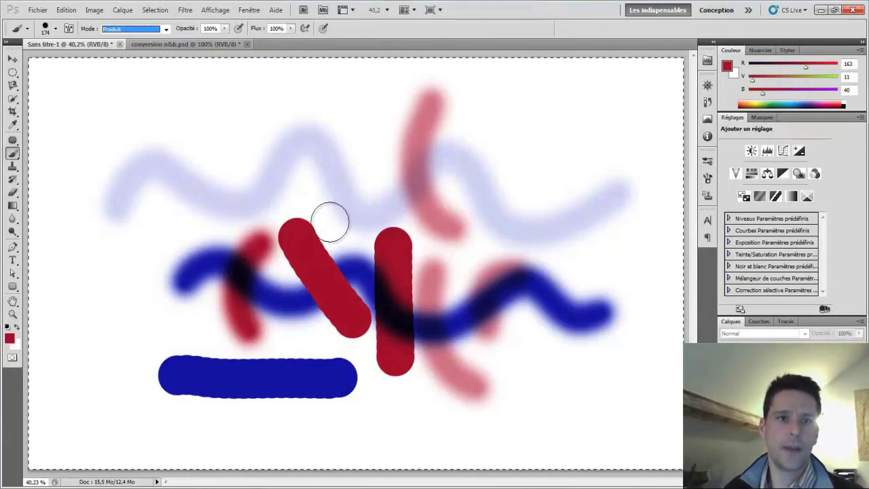
{"action": "left_click", "coordinate": [66, 10]}
{"action": "left_click", "coordinate": [102, 171]}
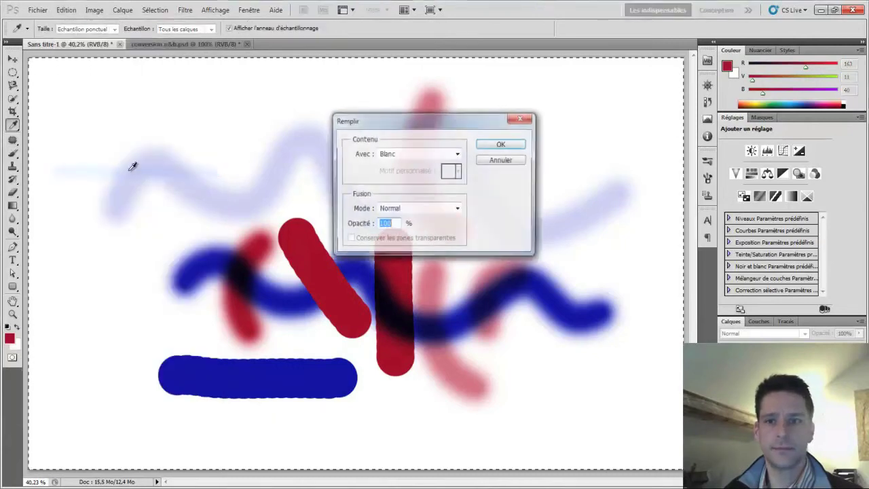
{"action": "left_click", "coordinate": [500, 144]}
{"action": "key", "text": "ctrl+d"}
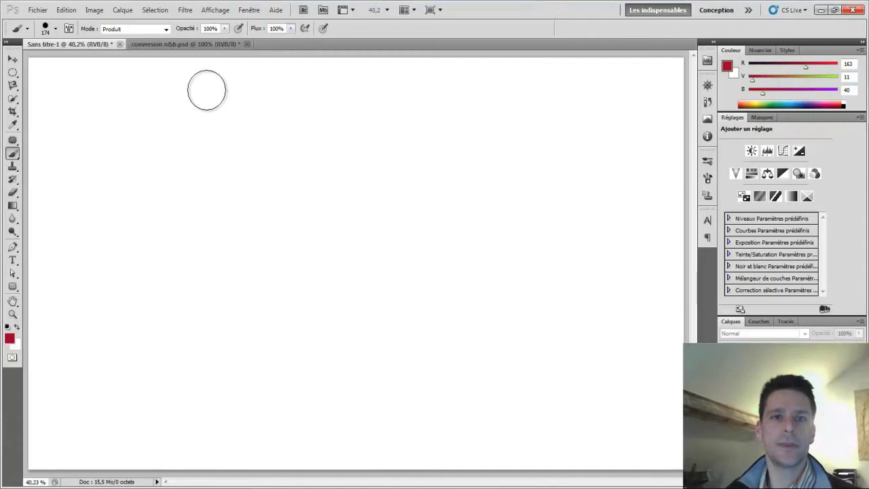
Switch to the conversion n&b.psd photo and set the foreground colour to bright red #d31639.
{"action": "left_click", "coordinate": [181, 47]}
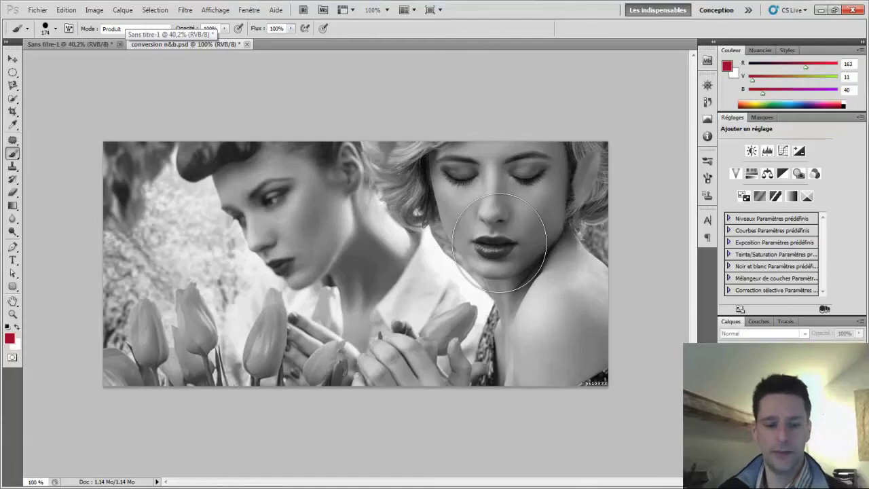
{"action": "key", "text": "ctrl+plus"}
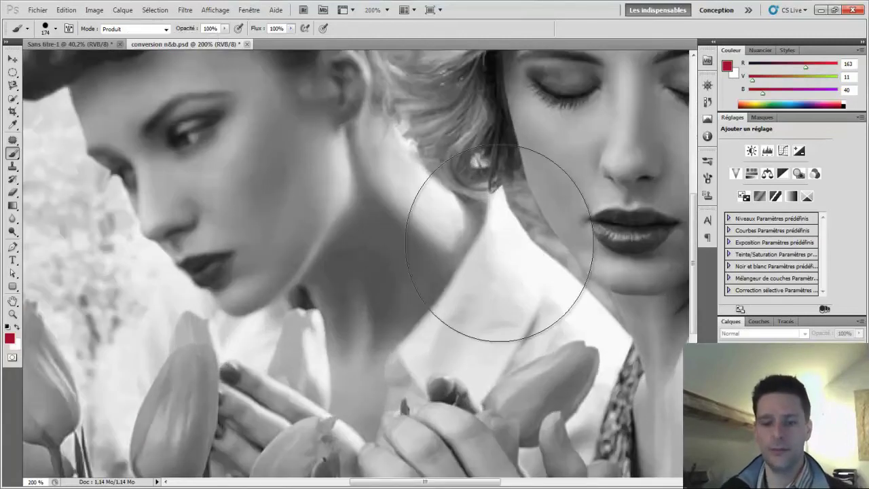
{"action": "left_click_drag", "start_coordinate": [605, 231], "coordinate": [391, 261]}
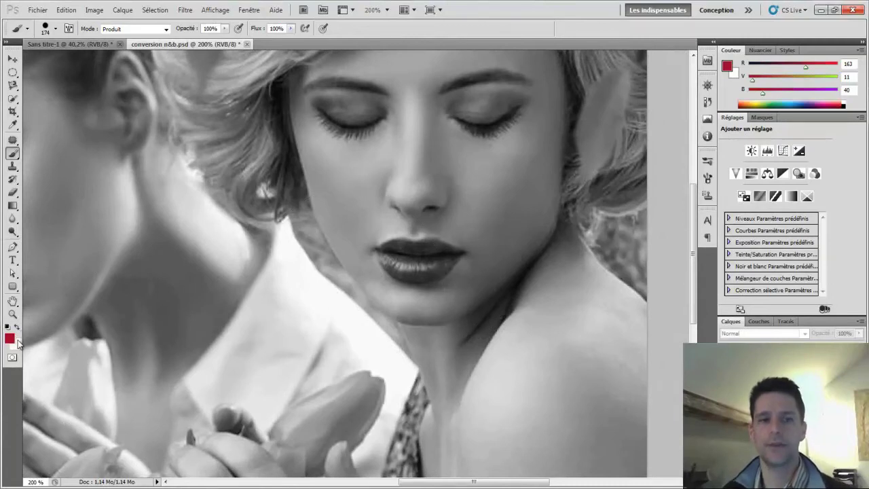
{"action": "left_click", "coordinate": [10, 339]}
{"action": "left_click_drag", "start_coordinate": [369, 200], "coordinate": [374, 197]}
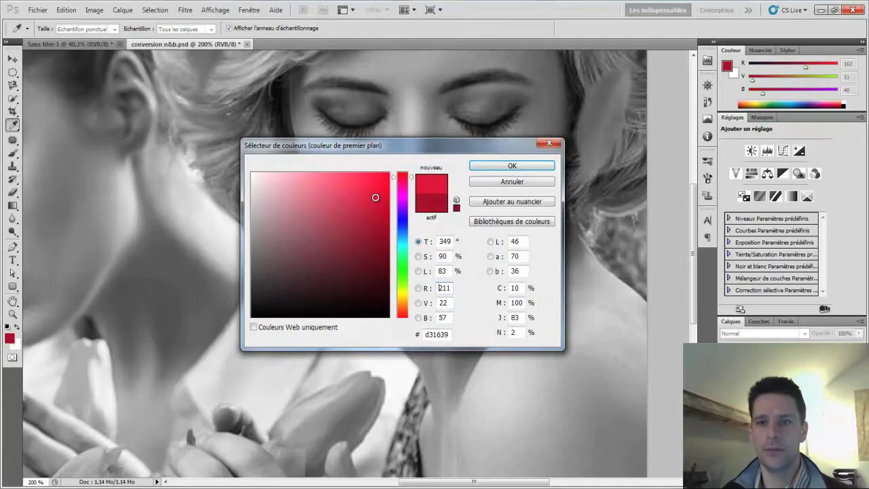
{"action": "left_click", "coordinate": [516, 167]}
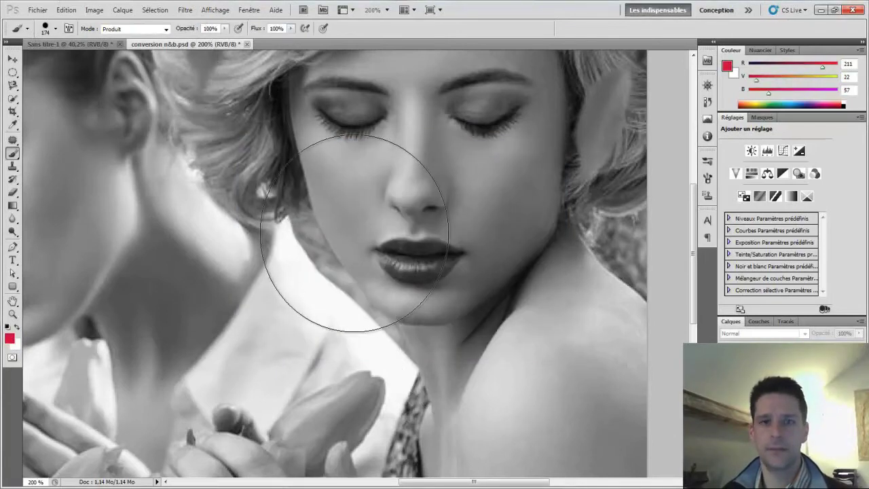
Set the brush size to 17 px and its hardness to 73%.
{"action": "left_click", "coordinate": [55, 30]}
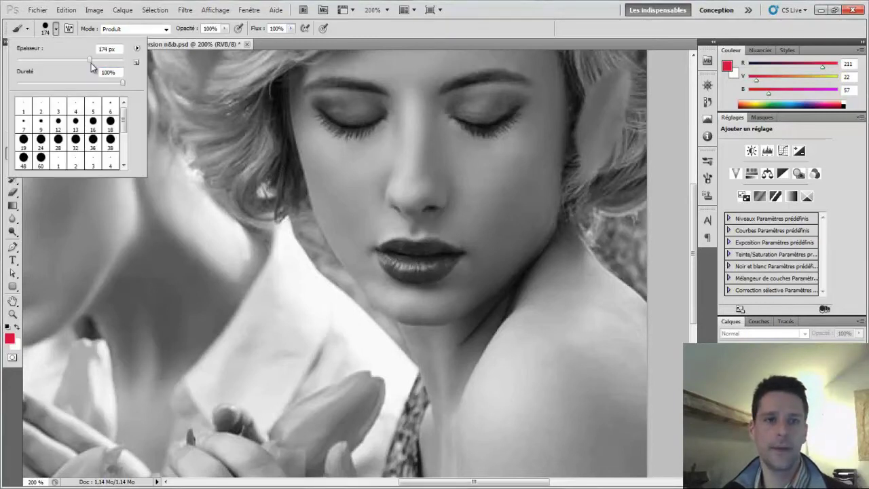
{"action": "left_click_drag", "start_coordinate": [58, 58], "coordinate": [48, 60]}
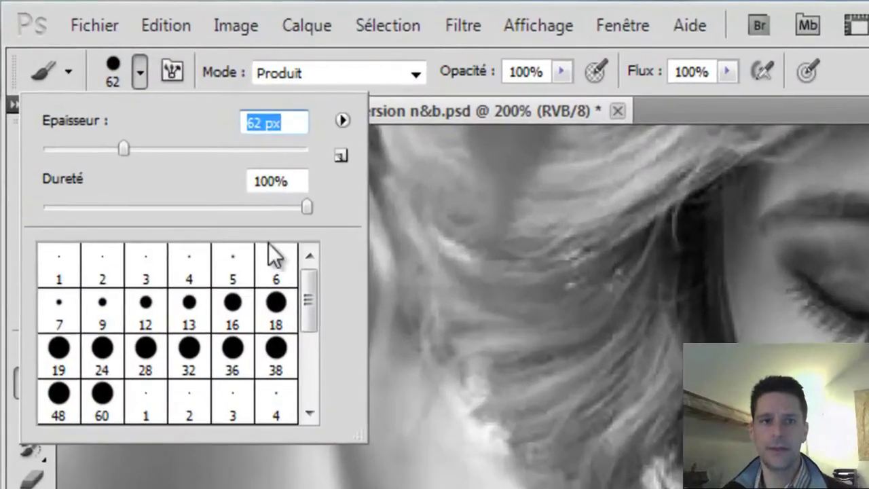
{"action": "left_click", "coordinate": [84, 150]}
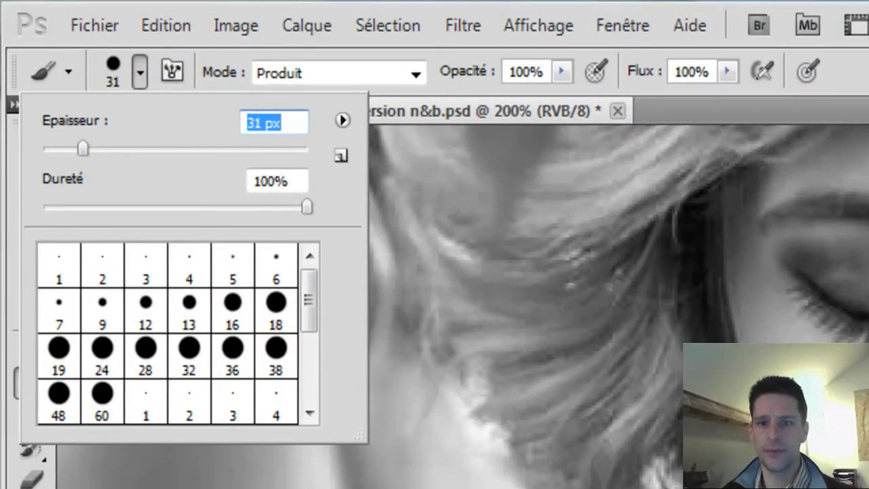
{"action": "left_click_drag", "start_coordinate": [76, 148], "coordinate": [66, 150]}
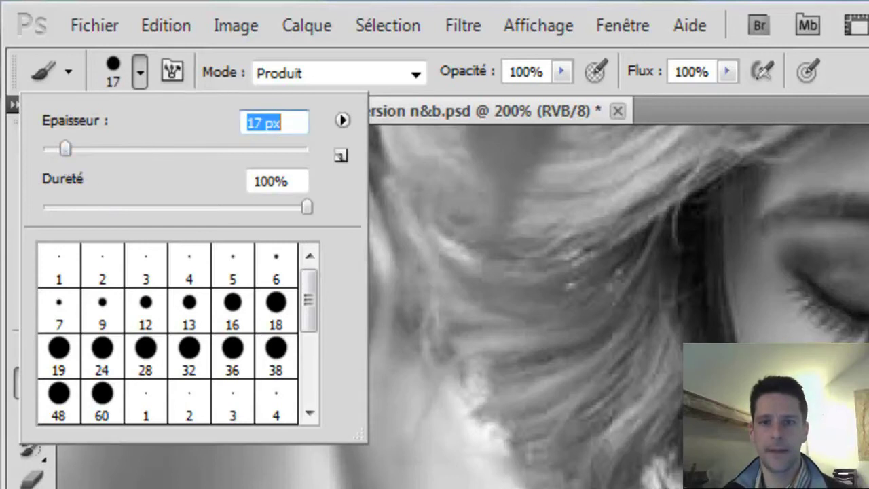
{"action": "left_click_drag", "start_coordinate": [299, 200], "coordinate": [237, 211]}
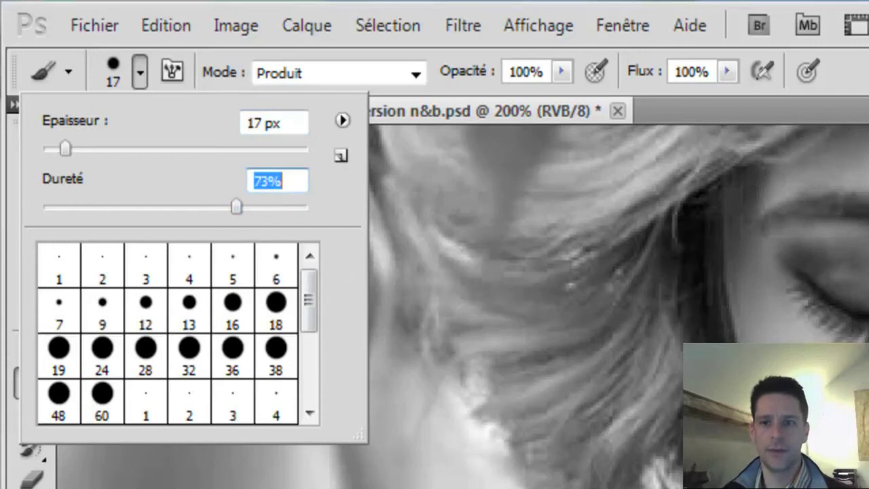
{"action": "key", "text": "Return"}
{"action": "key", "text": "Return"}
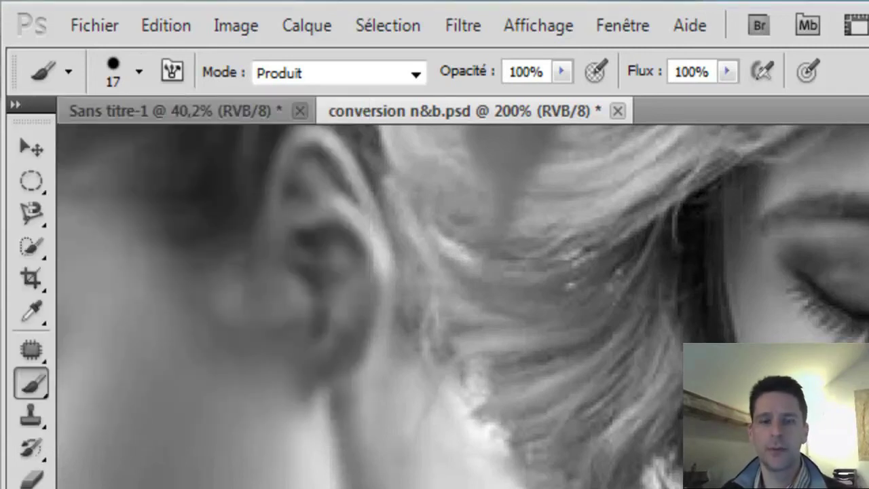
Set the brush mode to Couleur and paint the lips of the woman with closed eyes red, reducing the brush to 9 px.
{"action": "left_click", "coordinate": [415, 75]}
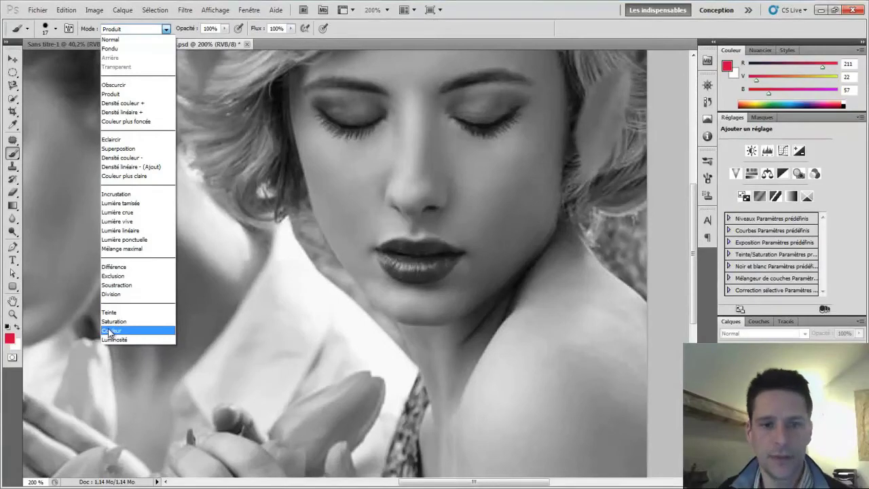
{"action": "left_click", "coordinate": [110, 331]}
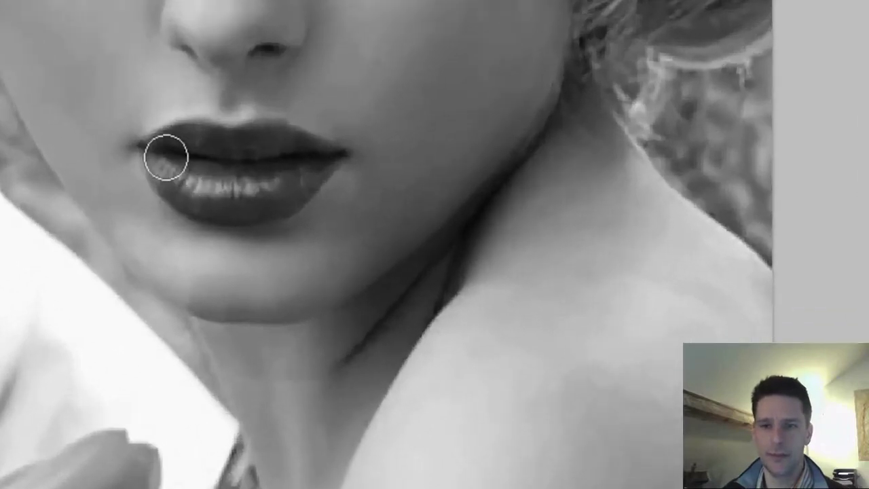
{"action": "left_click_drag", "start_coordinate": [384, 255], "coordinate": [395, 253]}
{"action": "mouse_move", "coordinate": [157, 137]}
{"action": "left_mouse_down"}
{"action": "mouse_move", "coordinate": [181, 127]}
{"action": "mouse_move", "coordinate": [222, 138]}
{"action": "mouse_move", "coordinate": [240, 129]}
{"action": "mouse_move", "coordinate": [294, 150]}
{"action": "mouse_move", "coordinate": [262, 180]}
{"action": "mouse_move", "coordinate": [237, 188]}
{"action": "mouse_move", "coordinate": [177, 183]}
{"action": "mouse_move", "coordinate": [142, 159]}
{"action": "mouse_move", "coordinate": [240, 164]}
{"action": "left_mouse_up"}
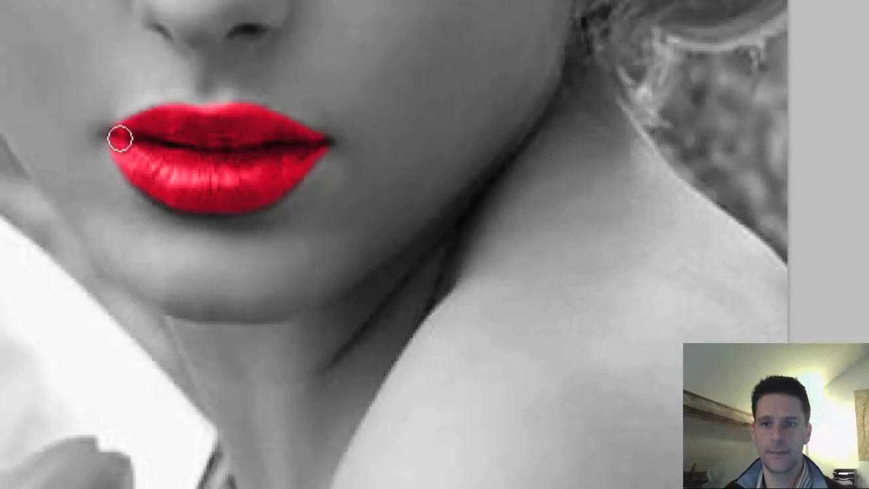
{"action": "mouse_move", "coordinate": [125, 157]}
{"action": "left_mouse_down"}
{"action": "mouse_move", "coordinate": [159, 199]}
{"action": "mouse_move", "coordinate": [211, 215]}
{"action": "mouse_move", "coordinate": [257, 207]}
{"action": "mouse_move", "coordinate": [316, 152]}
{"action": "left_mouse_up"}
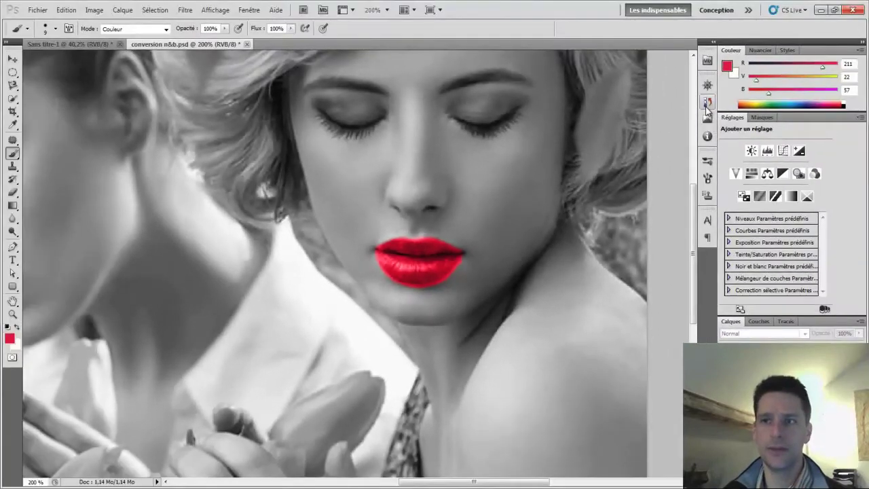
Revert the photo to its Ouvrir history state and flatten the Noir et blanc 1 adjustment layer into the background.
{"action": "left_click", "coordinate": [708, 103]}
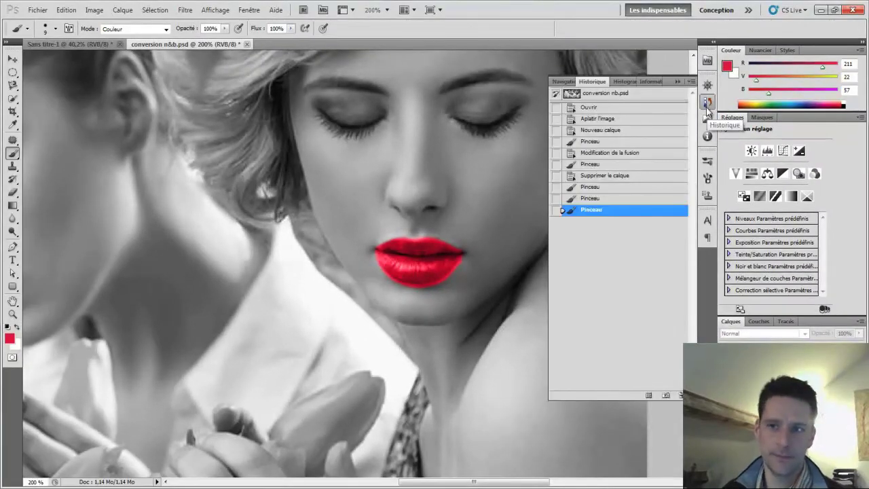
{"action": "left_click", "coordinate": [608, 109]}
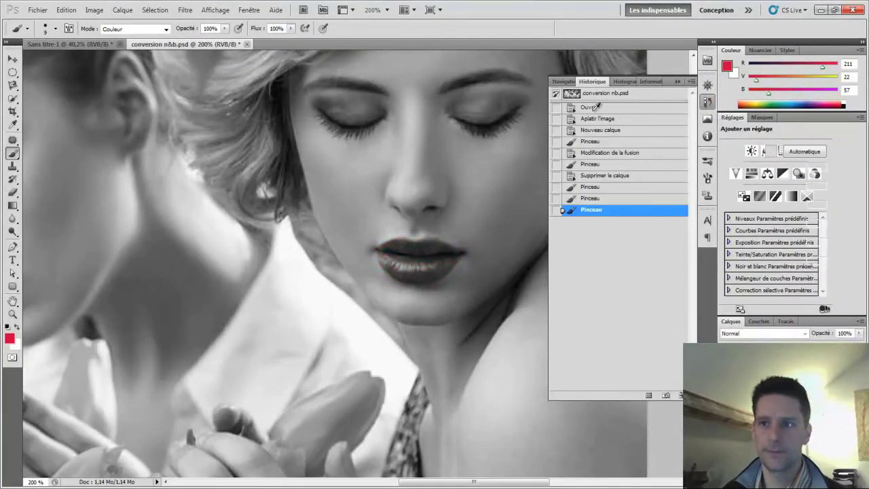
{"action": "left_click", "coordinate": [679, 82]}
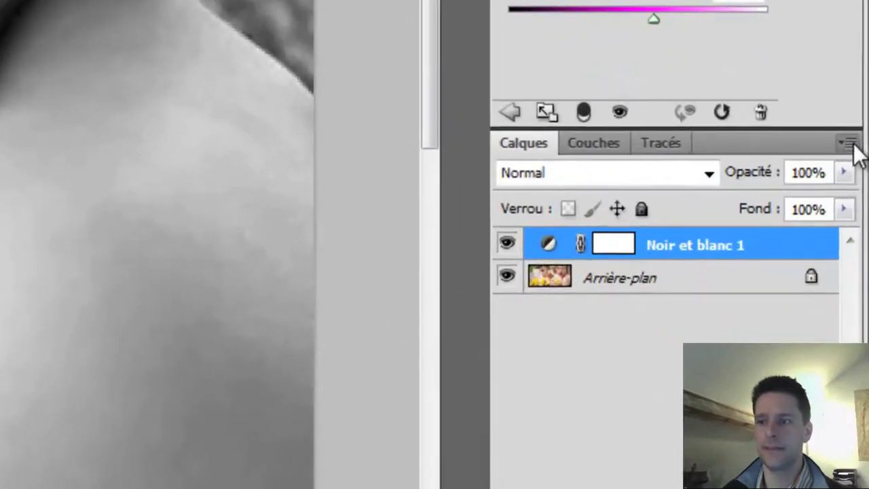
{"action": "left_click", "coordinate": [860, 322]}
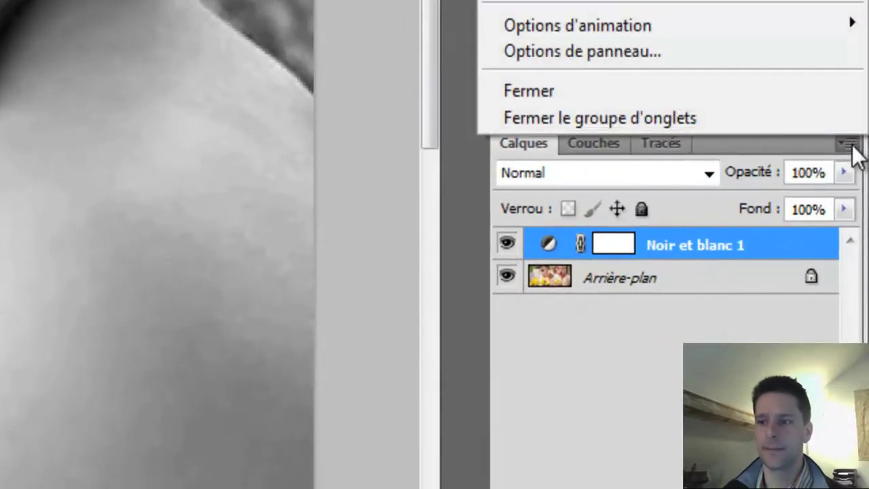
{"action": "left_click", "coordinate": [616, 4]}
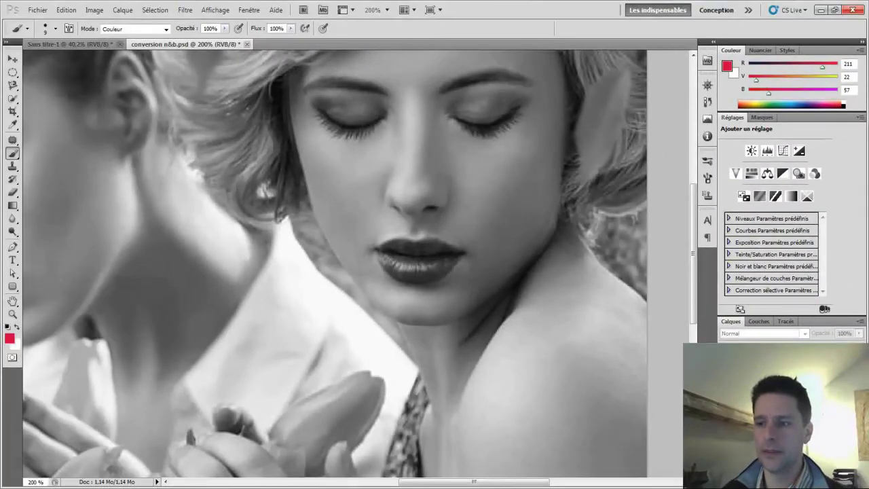
Add a new empty layer, set the brush mode to Normal and paint over the closed-eyed woman's lips in red.
{"action": "left_click", "coordinate": [824, 481]}
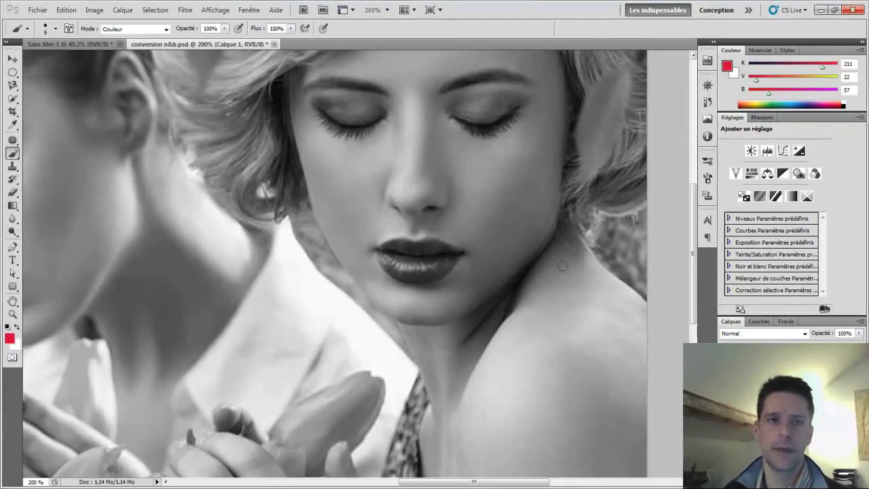
{"action": "left_click", "coordinate": [166, 30]}
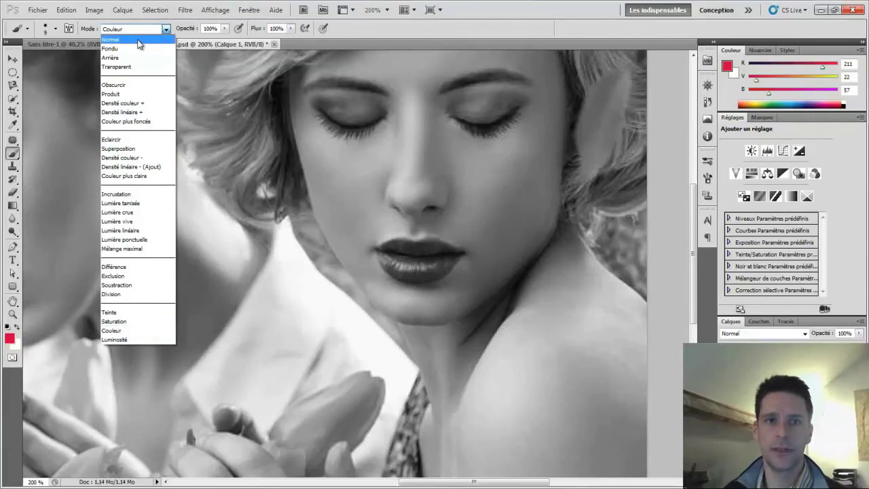
{"action": "left_click", "coordinate": [112, 39]}
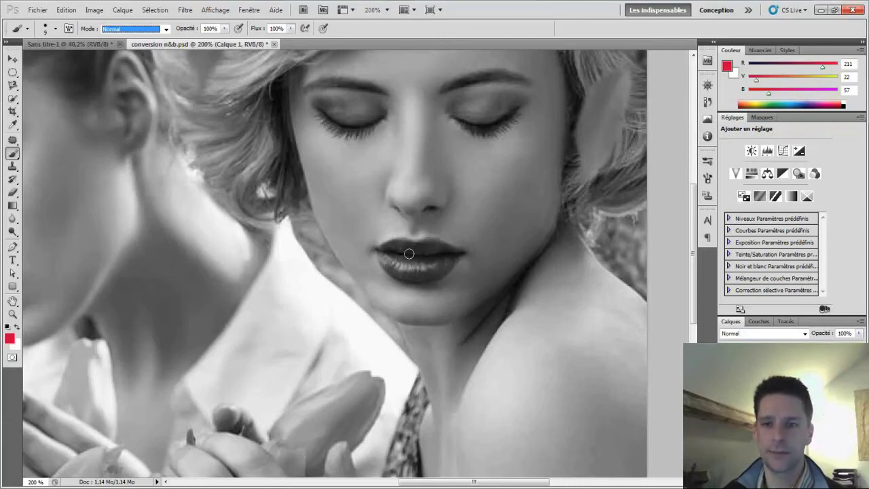
{"action": "left_click_drag", "start_coordinate": [382, 250], "coordinate": [411, 248]}
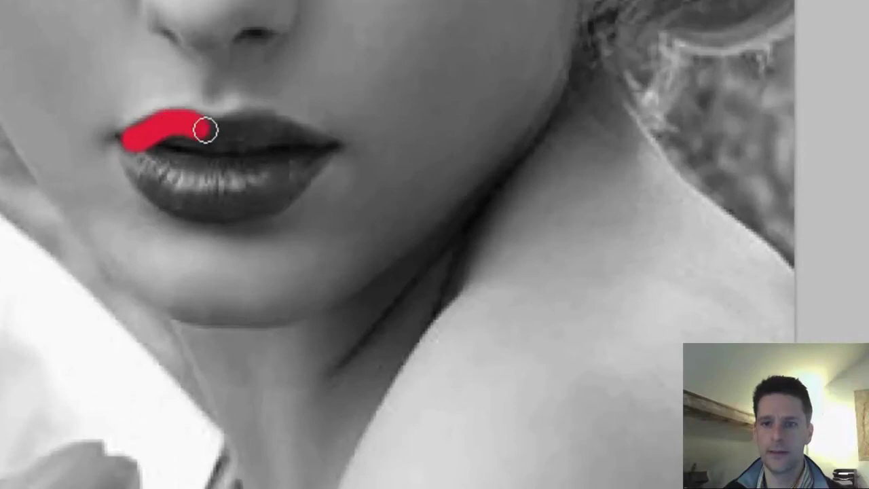
{"action": "mouse_move", "coordinate": [206, 130]}
{"action": "left_mouse_down"}
{"action": "mouse_move", "coordinate": [270, 127]}
{"action": "mouse_move", "coordinate": [318, 145]}
{"action": "mouse_move", "coordinate": [268, 204]}
{"action": "mouse_move", "coordinate": [207, 215]}
{"action": "mouse_move", "coordinate": [157, 198]}
{"action": "mouse_move", "coordinate": [117, 148]}
{"action": "mouse_move", "coordinate": [133, 137]}
{"action": "mouse_move", "coordinate": [130, 155]}
{"action": "mouse_move", "coordinate": [144, 153]}
{"action": "mouse_move", "coordinate": [176, 132]}
{"action": "mouse_move", "coordinate": [152, 177]}
{"action": "mouse_move", "coordinate": [167, 140]}
{"action": "mouse_move", "coordinate": [164, 195]}
{"action": "mouse_move", "coordinate": [188, 148]}
{"action": "mouse_move", "coordinate": [182, 193]}
{"action": "mouse_move", "coordinate": [202, 150]}
{"action": "mouse_move", "coordinate": [214, 150]}
{"action": "mouse_move", "coordinate": [214, 137]}
{"action": "mouse_move", "coordinate": [194, 144]}
{"action": "mouse_move", "coordinate": [291, 141]}
{"action": "mouse_move", "coordinate": [266, 179]}
{"action": "mouse_move", "coordinate": [191, 198]}
{"action": "mouse_move", "coordinate": [272, 151]}
{"action": "mouse_move", "coordinate": [233, 184]}
{"action": "mouse_move", "coordinate": [232, 174]}
{"action": "mouse_move", "coordinate": [326, 158]}
{"action": "mouse_move", "coordinate": [170, 124]}
{"action": "left_mouse_up"}
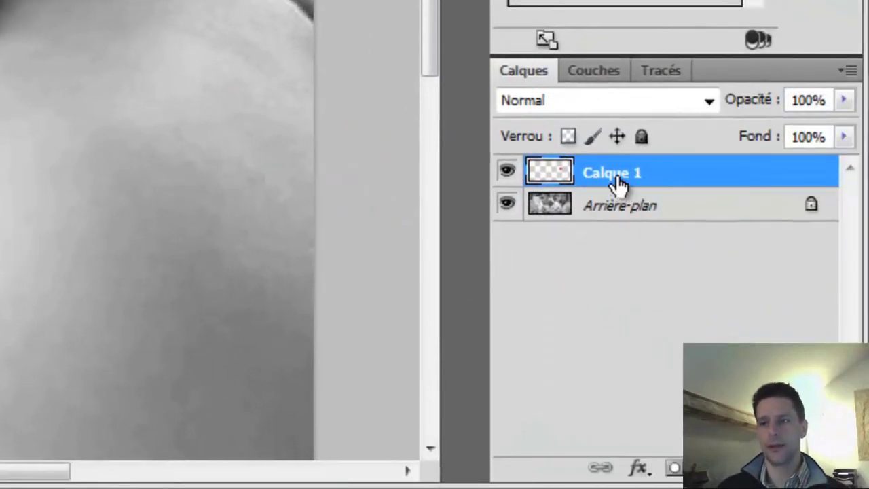
Rename the lip colour layer as rouge à lèvres and set its blending mode to Couleur.
{"action": "double_click", "coordinate": [618, 175]}
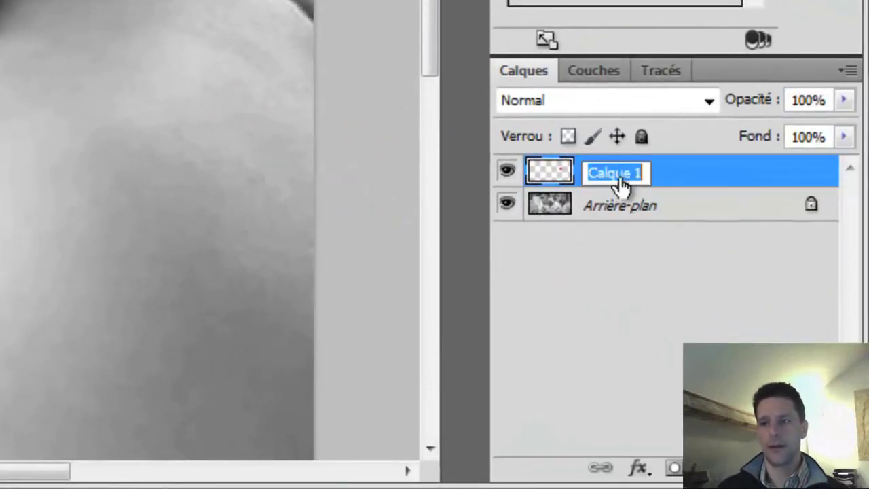
{"action": "type", "text": "rou"}
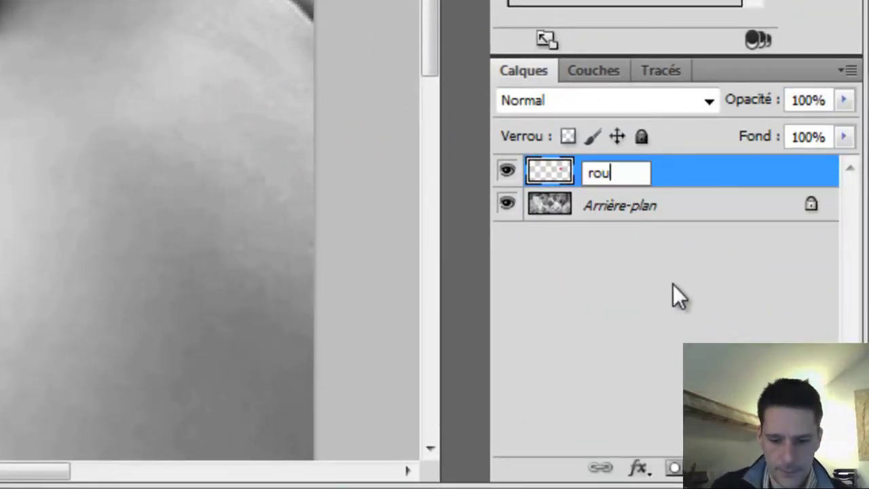
{"action": "type", "text": "ge à l"}
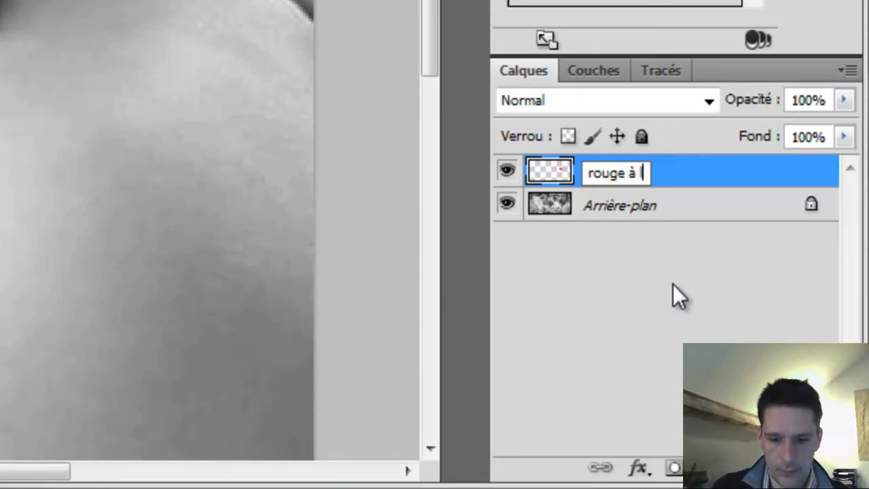
{"action": "type", "text": "èvres"}
{"action": "key", "text": "Return"}
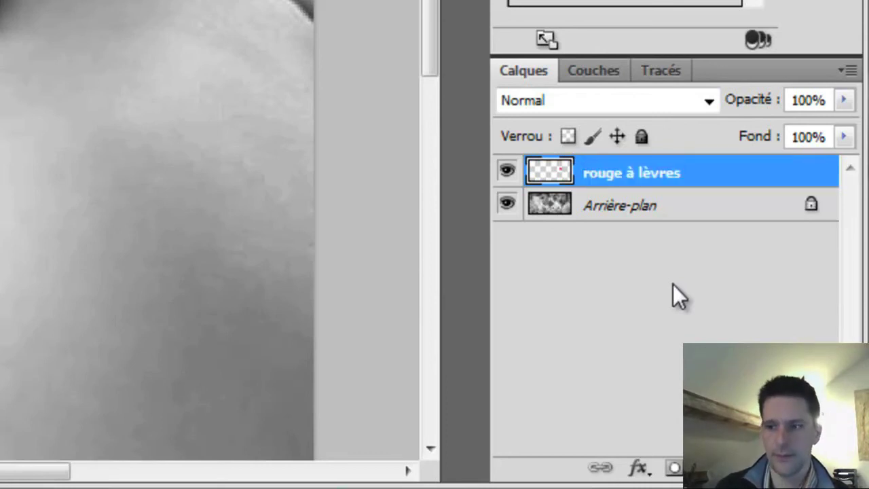
{"action": "left_click", "coordinate": [560, 98]}
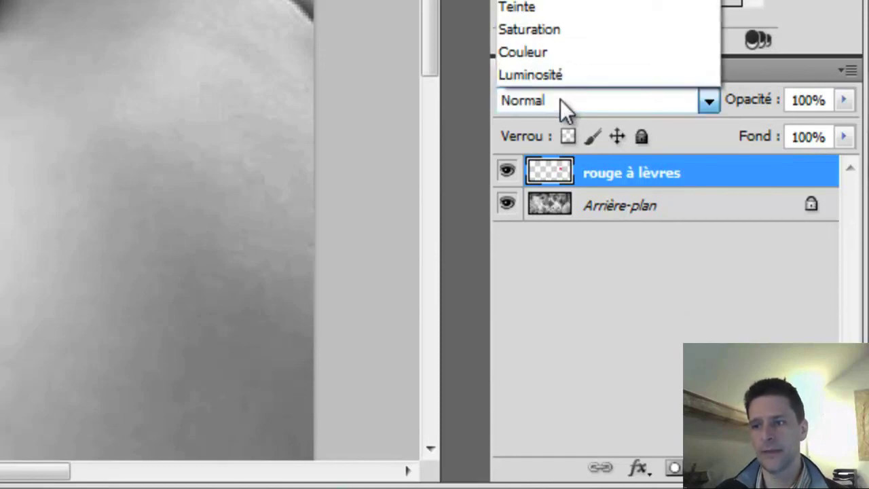
{"action": "left_click", "coordinate": [533, 54]}
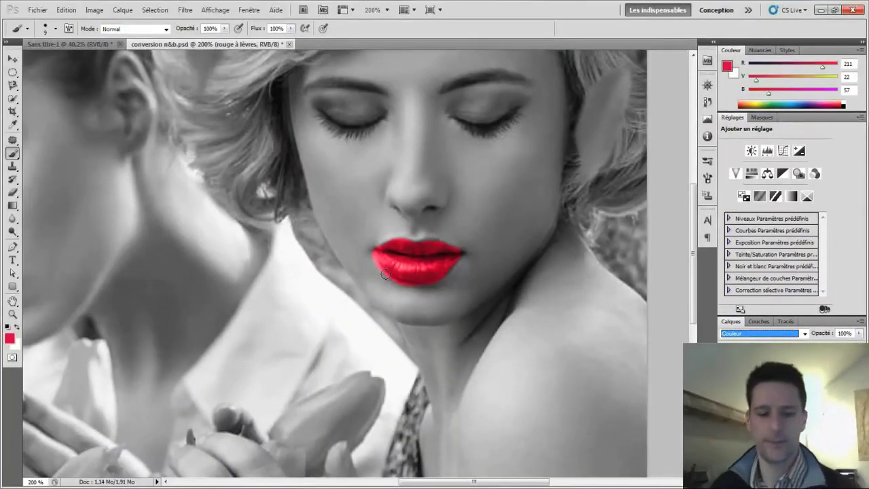
Compare the photo with and without the lip colour by hiding and showing the rouge à lèvres layer.
{"action": "key", "text": "ctrl+minus"}
{"action": "key", "text": "ctrl+minus"}
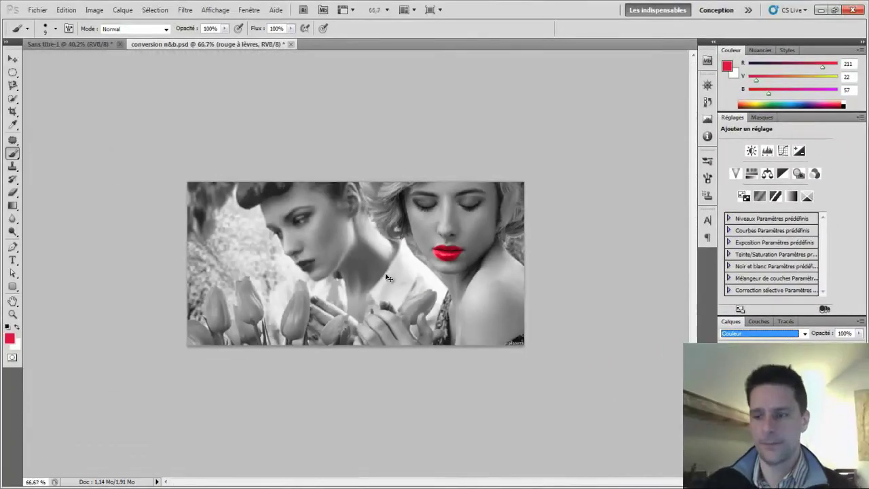
{"action": "key", "text": "ctrl+plus"}
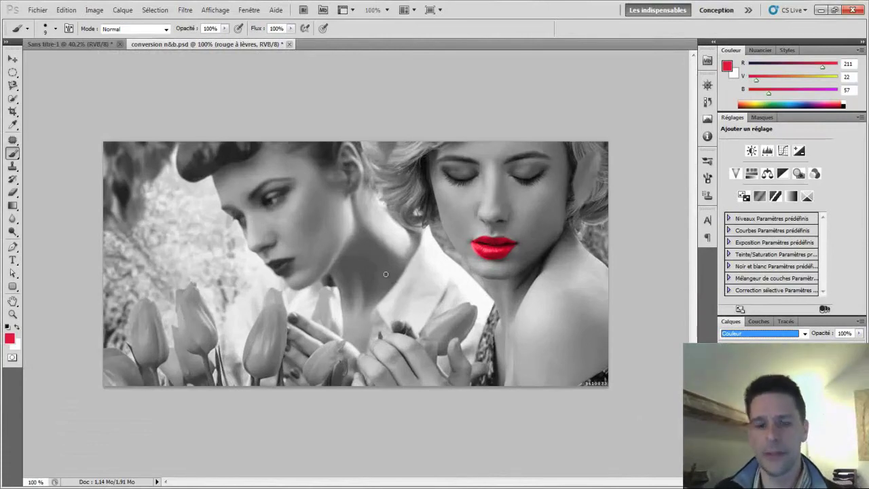
{"action": "key", "text": "ctrl+plus"}
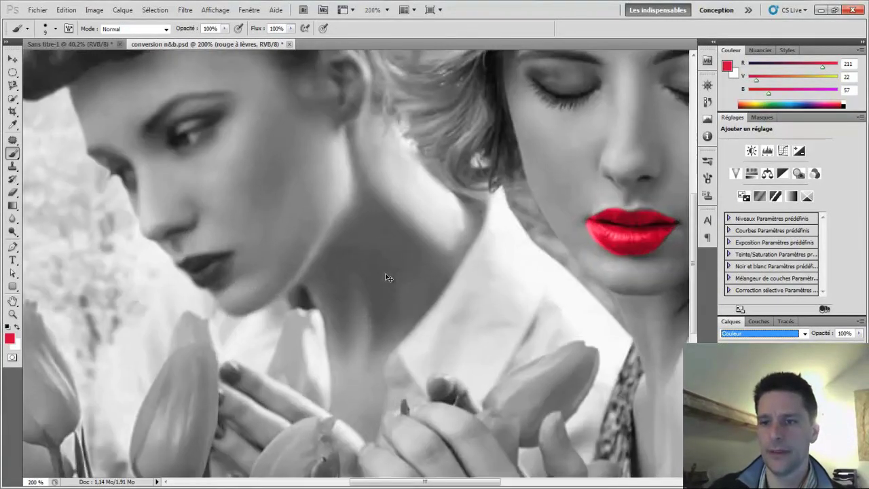
{"action": "left_click_drag", "start_coordinate": [535, 243], "coordinate": [429, 271]}
{"action": "left_click", "coordinate": [724, 362]}
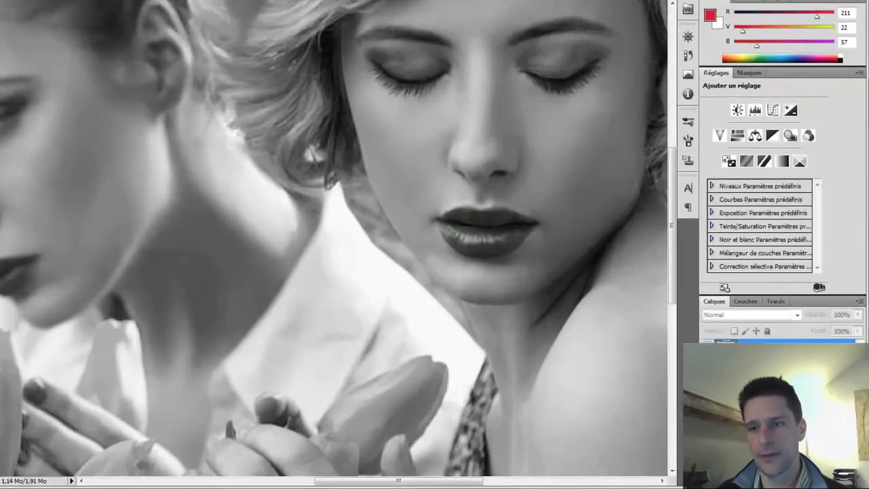
{"action": "left_click", "coordinate": [724, 362]}
{"action": "left_click", "coordinate": [724, 361]}
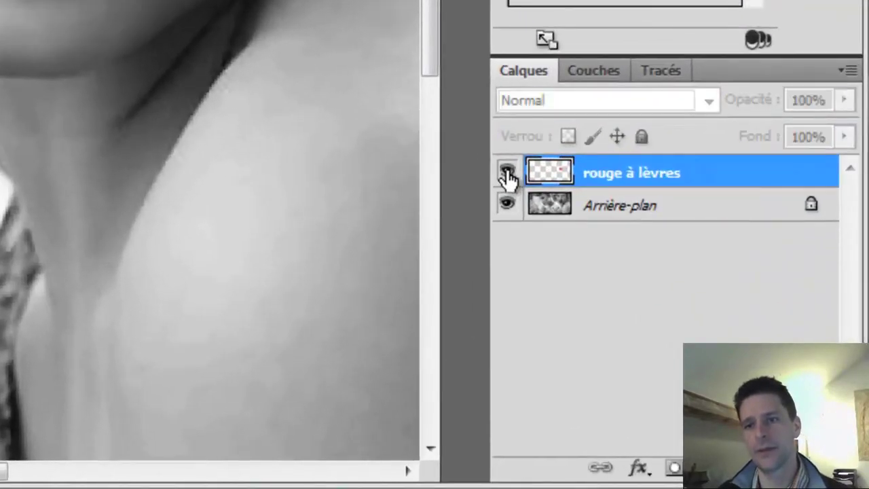
{"action": "left_click", "coordinate": [507, 173]}
{"action": "left_click", "coordinate": [507, 173]}
{"action": "left_click", "coordinate": [507, 173]}
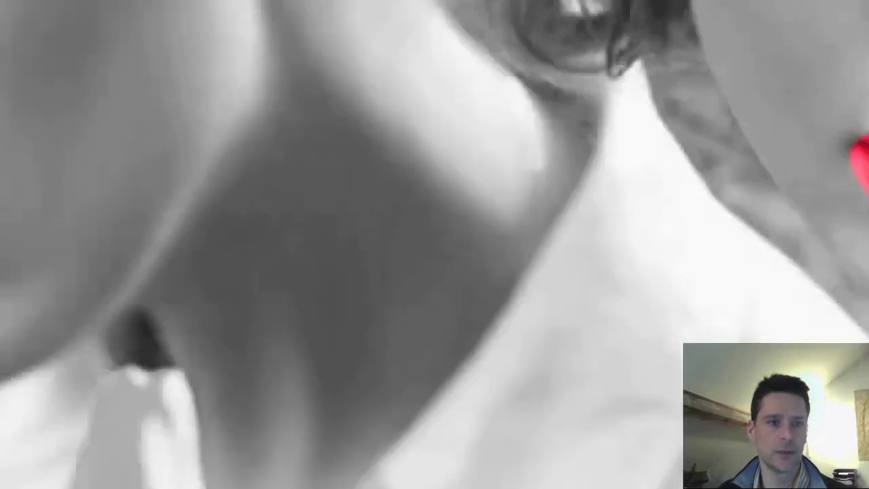
Select the Eraser tool to work on the rouge à lèvres layer.
{"action": "left_click", "coordinate": [31, 95]}
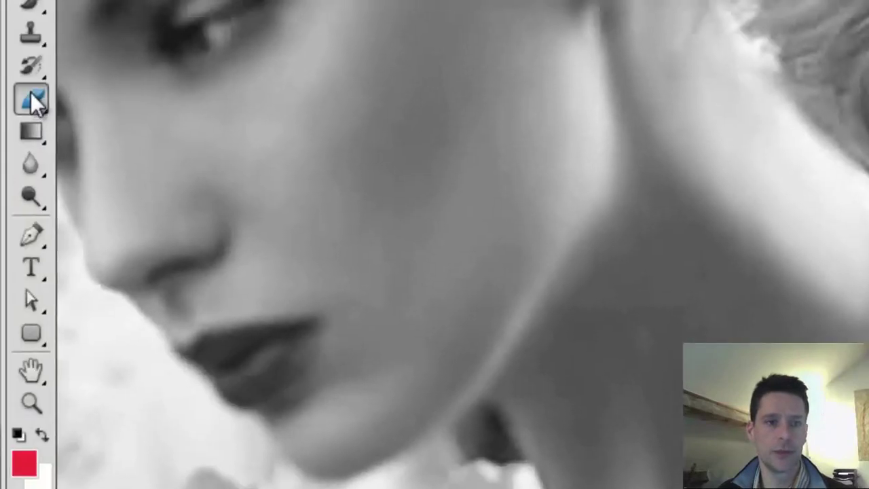